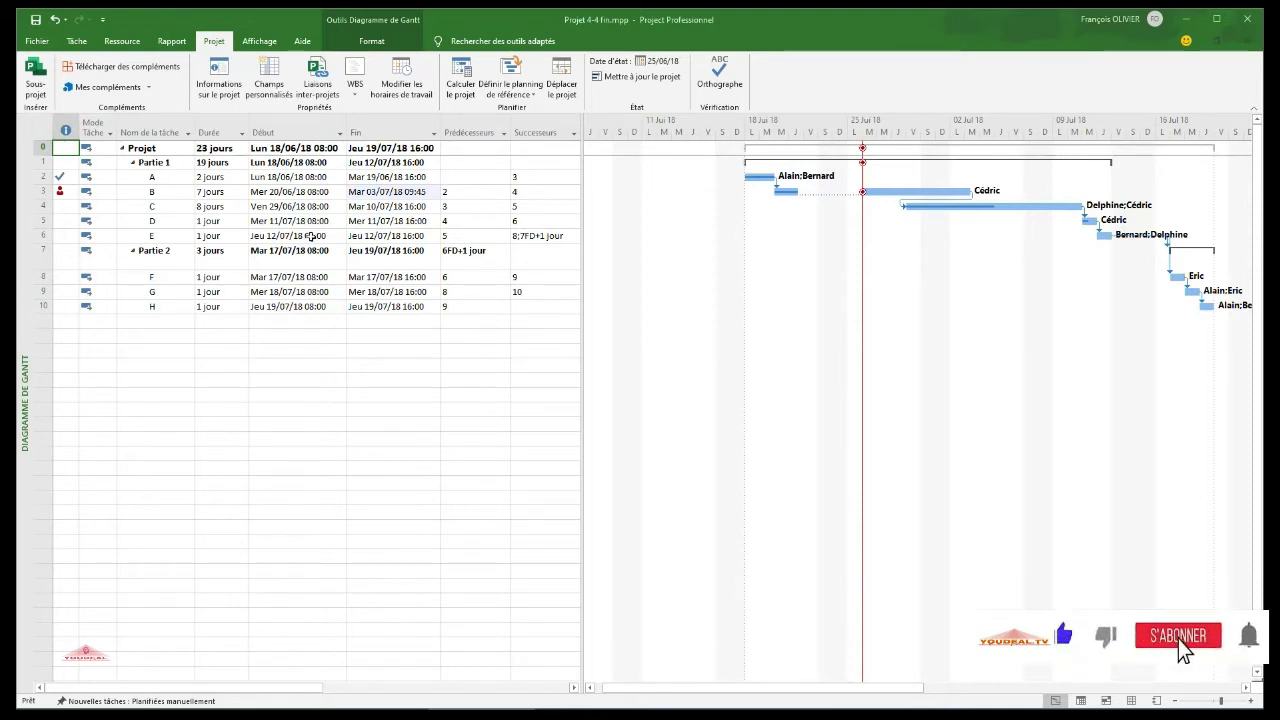
Bring up the views shortcut menu from the Gantt chart's left view bar.
{"action": "right_click", "coordinate": [27, 406]}
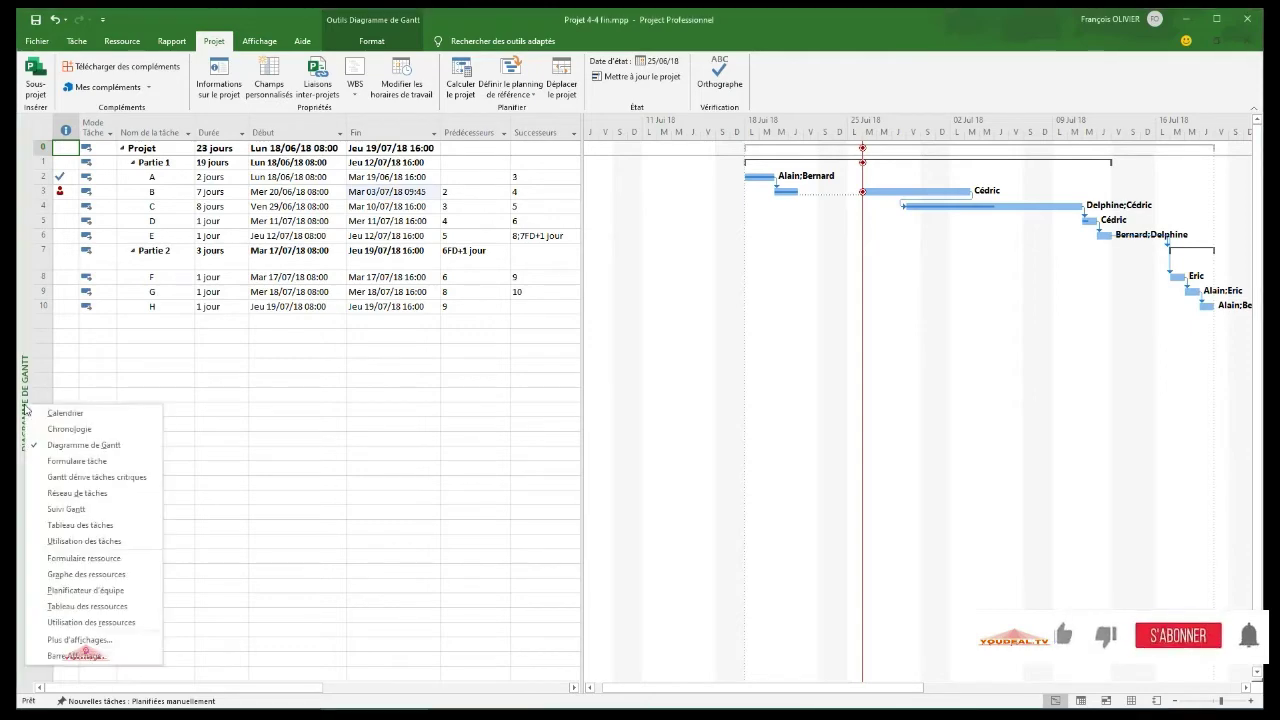
Switch in turn to the Calendrier, Chronologie, Formulaire tâche and Réseau de tâches views.
{"action": "left_click", "coordinate": [58, 413]}
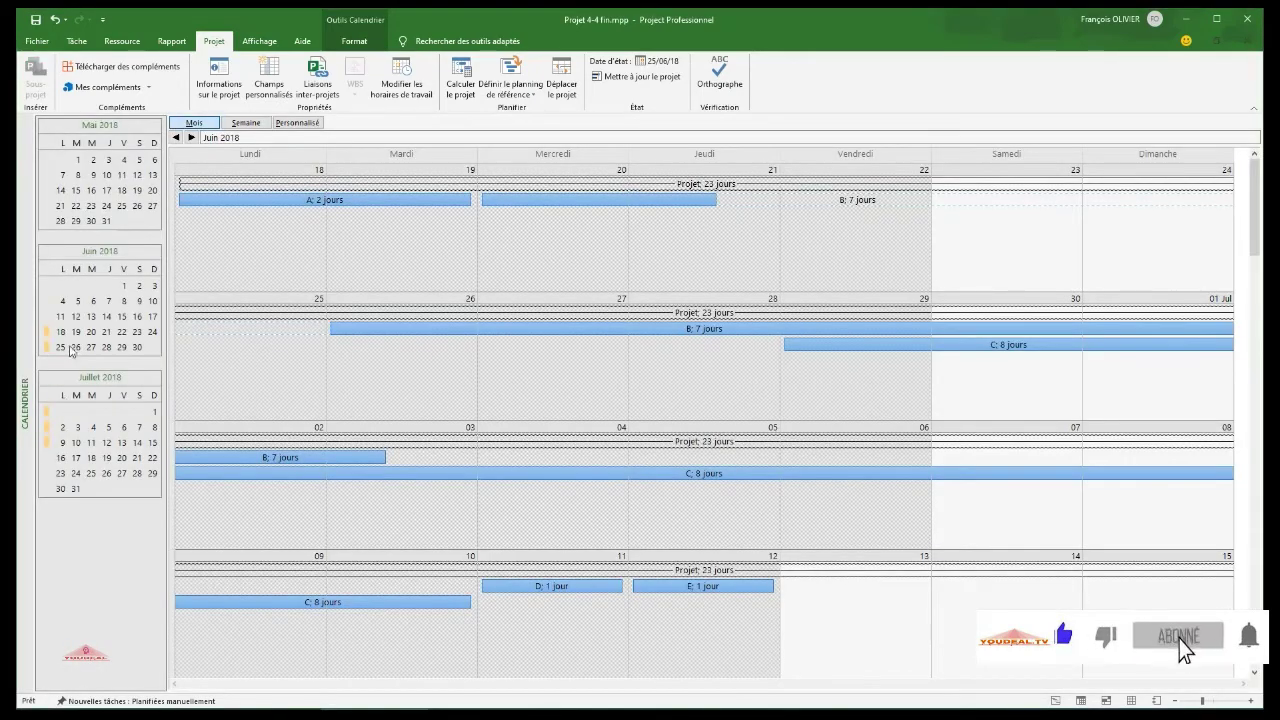
{"action": "right_click", "coordinate": [28, 348]}
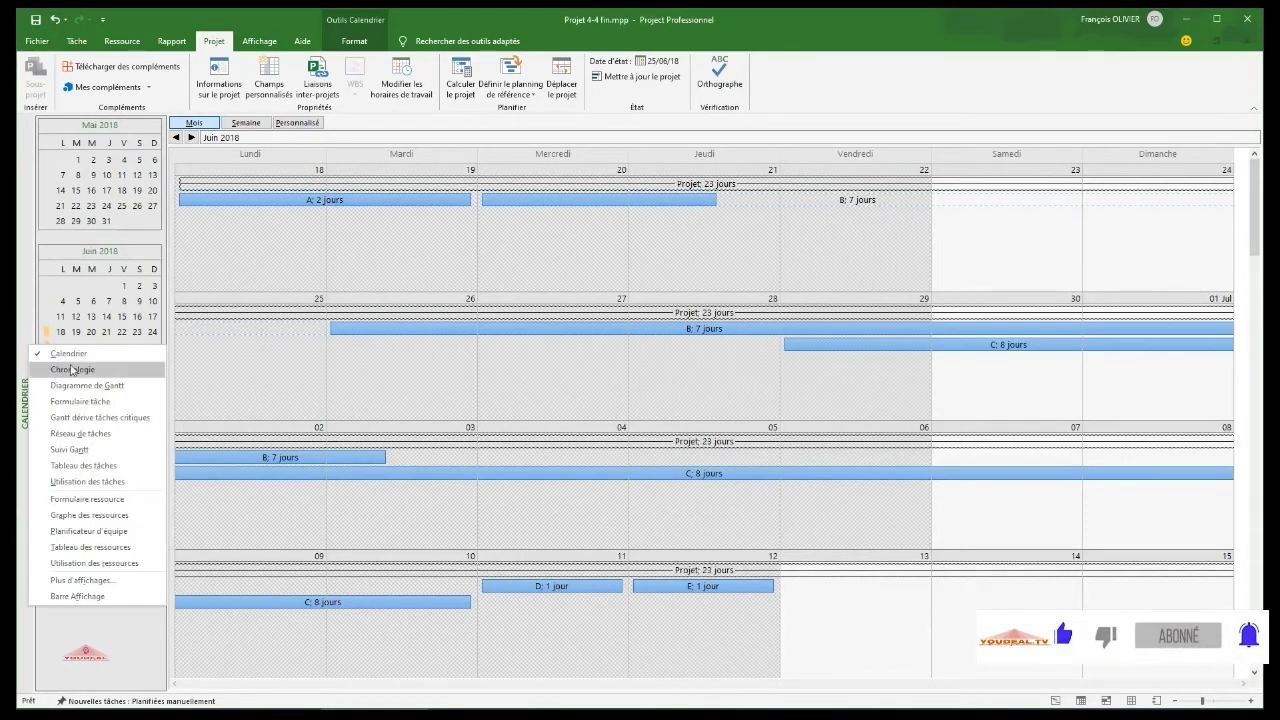
{"action": "left_click", "coordinate": [66, 370]}
{"action": "right_click", "coordinate": [27, 365]}
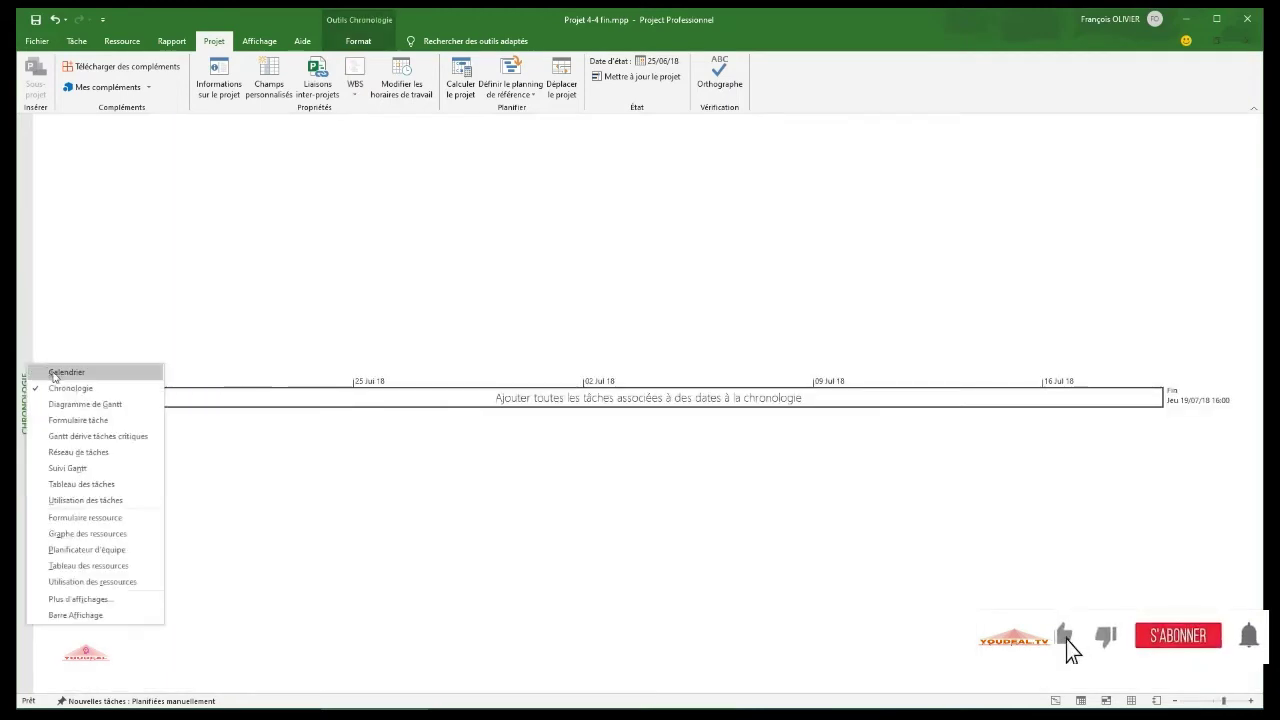
{"action": "left_click", "coordinate": [80, 420]}
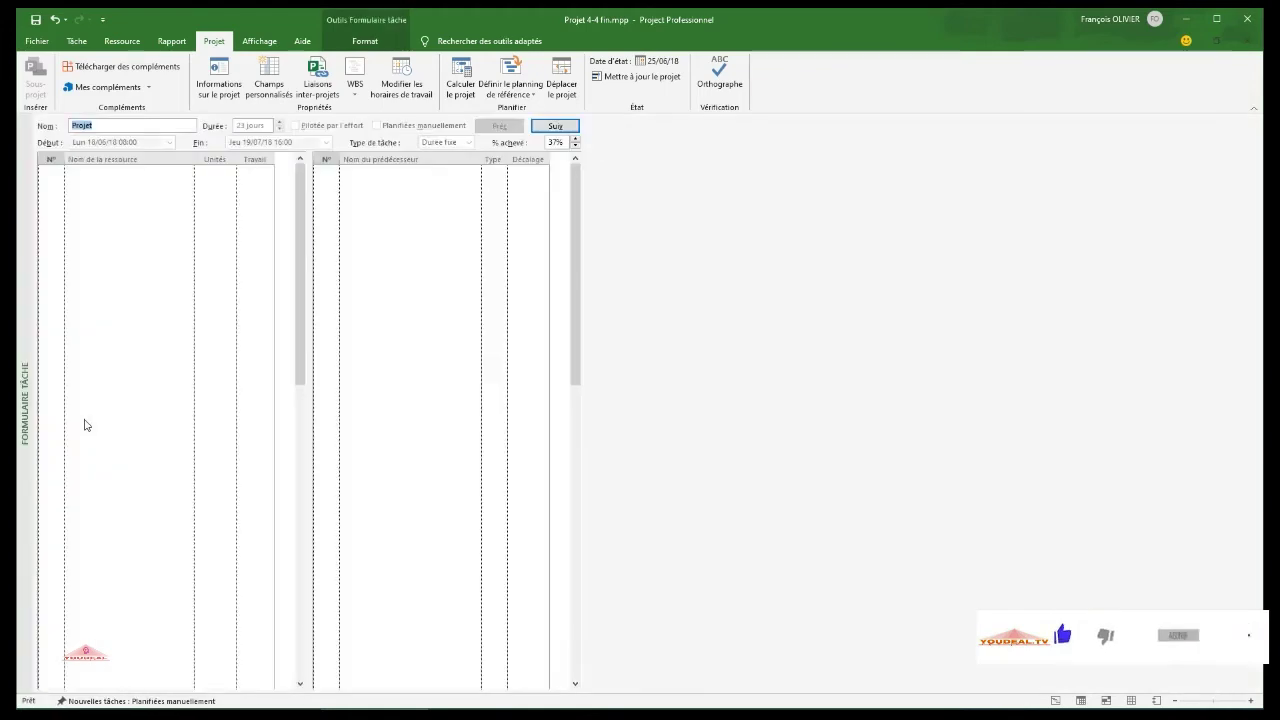
{"action": "right_click", "coordinate": [27, 345]}
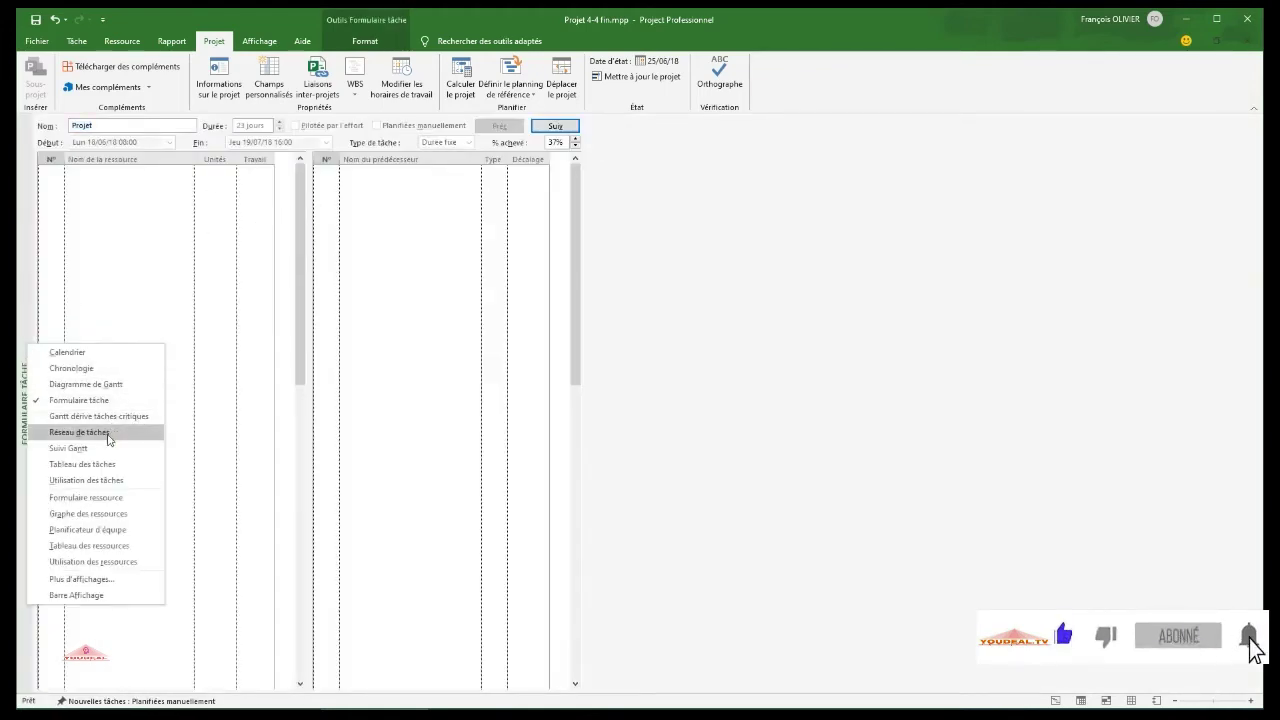
{"action": "left_click", "coordinate": [109, 436]}
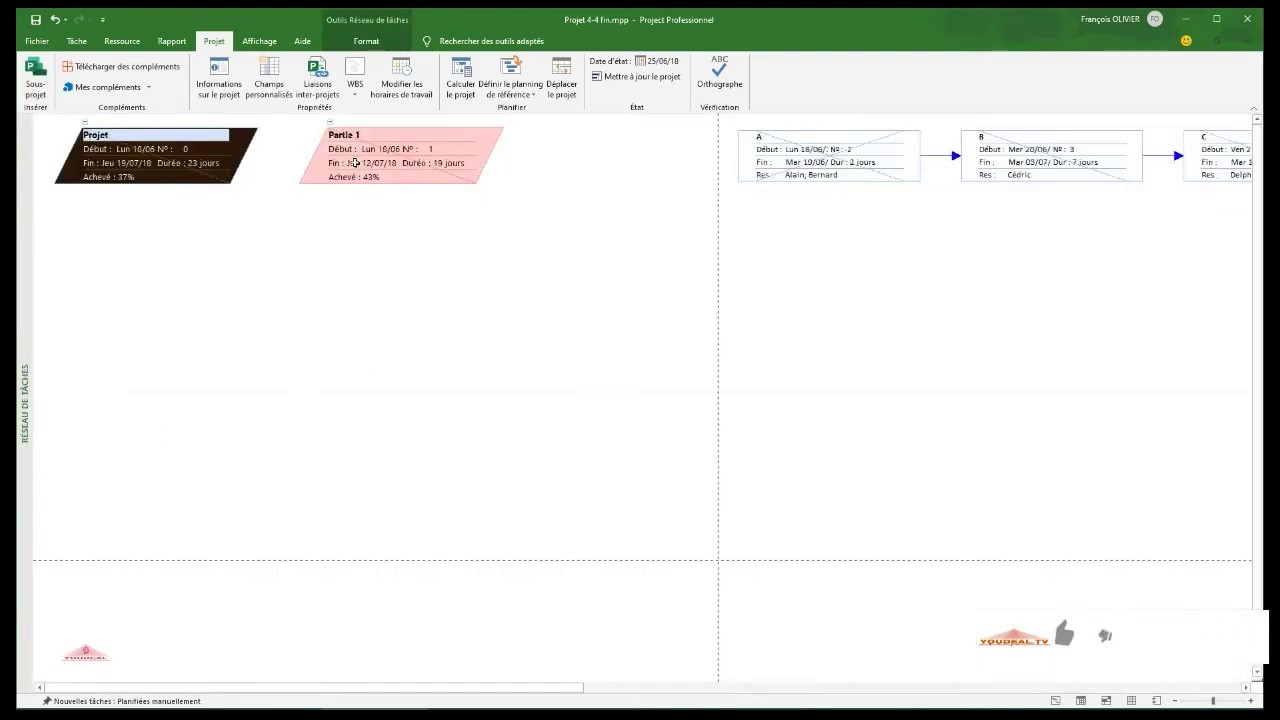
{"action": "right_click", "coordinate": [26, 367]}
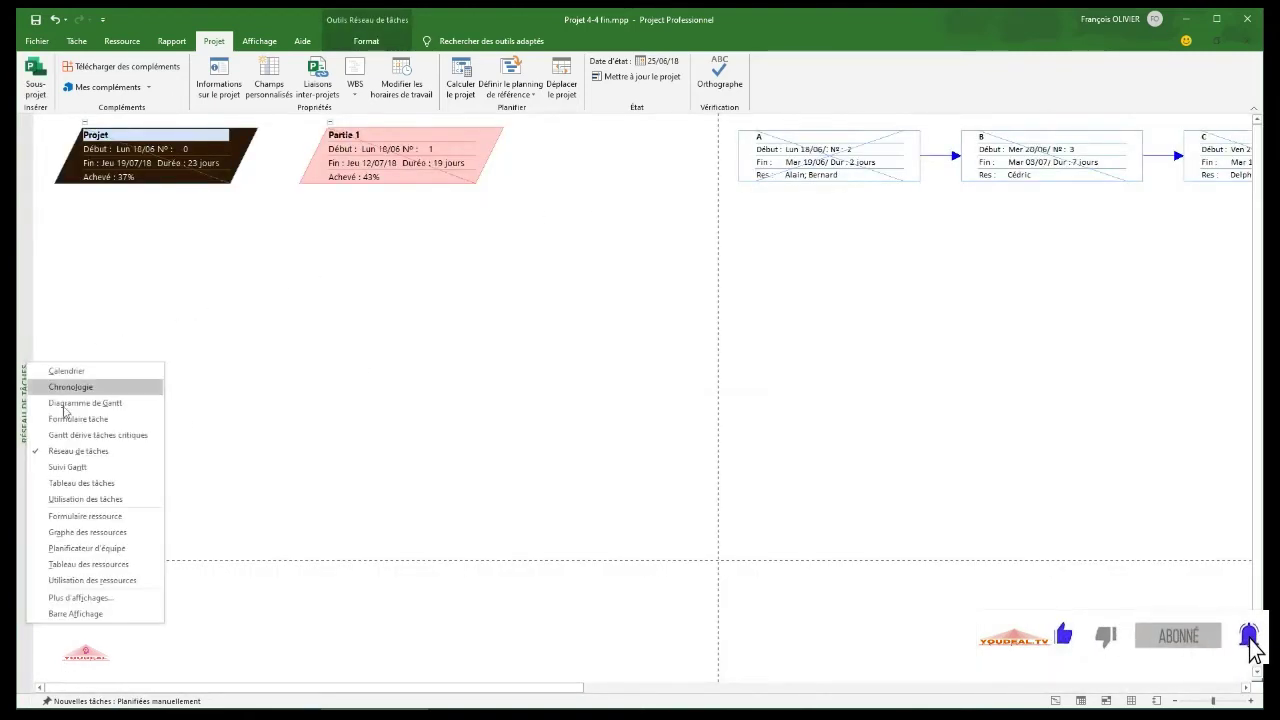
View the Suivi Gantt, Utilisation des tâches and Formulaire ressource views in turn.
{"action": "left_click", "coordinate": [92, 467]}
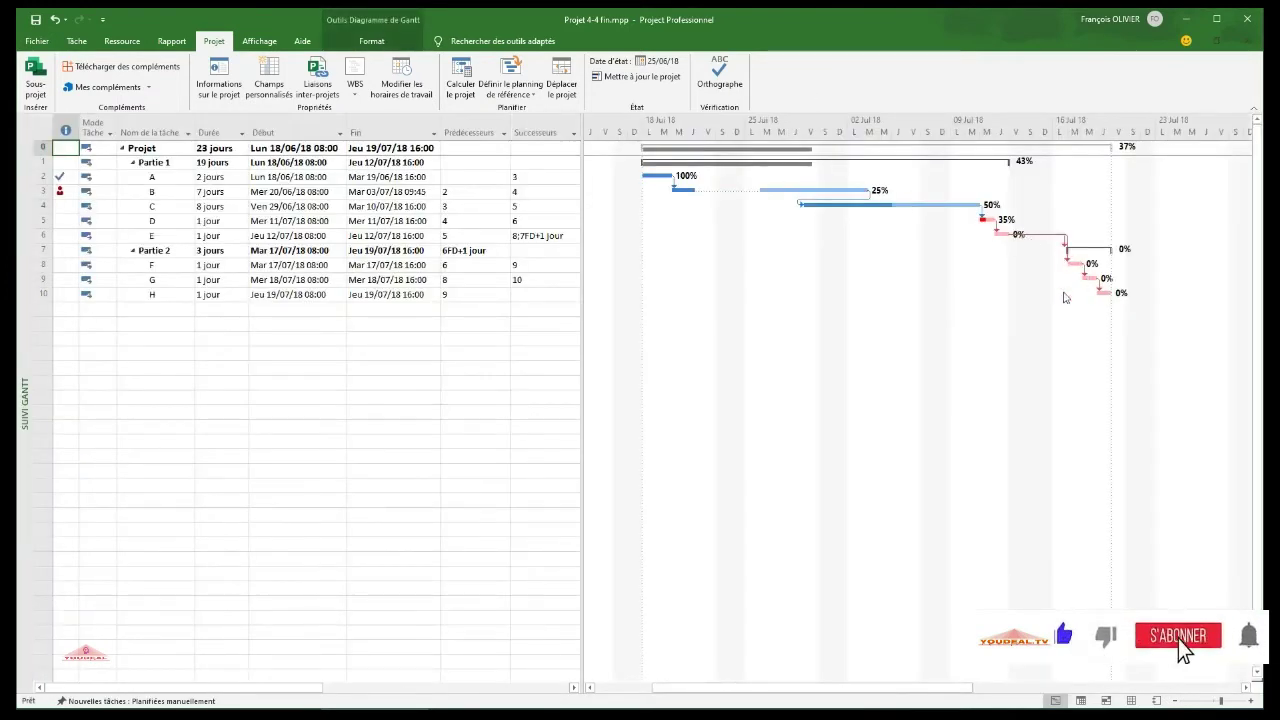
{"action": "right_click", "coordinate": [26, 381]}
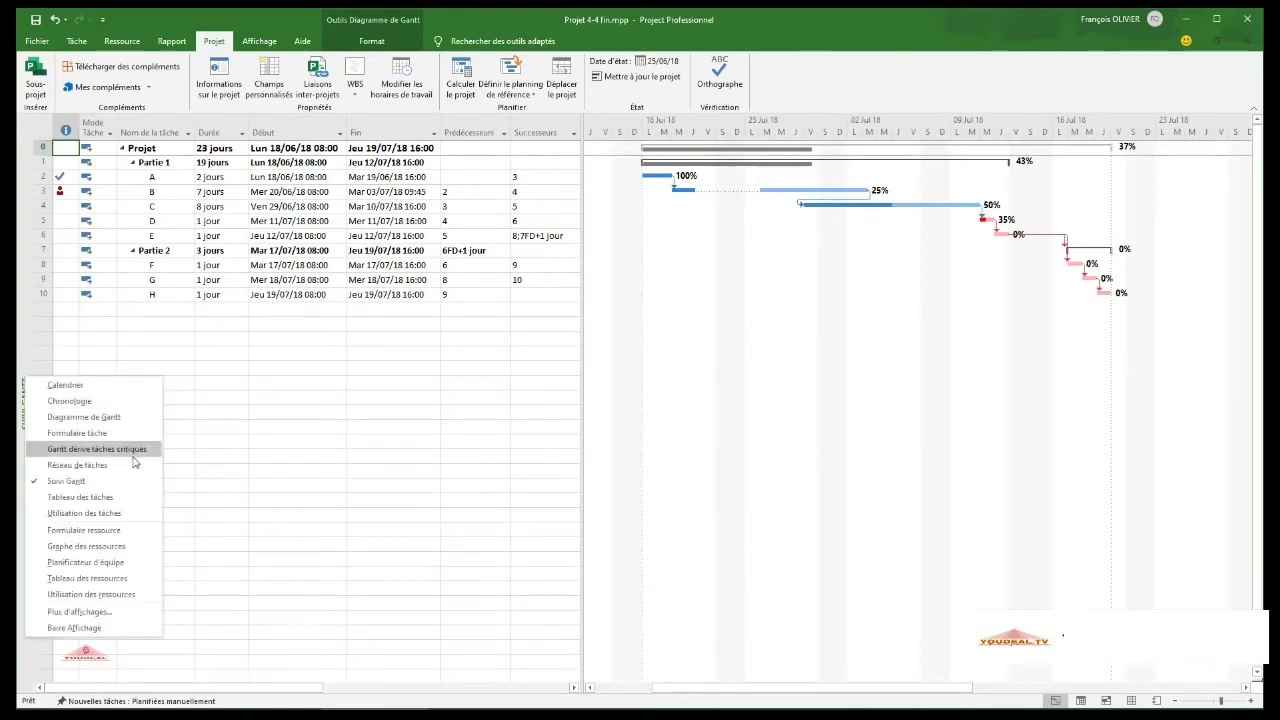
{"action": "left_click", "coordinate": [118, 513]}
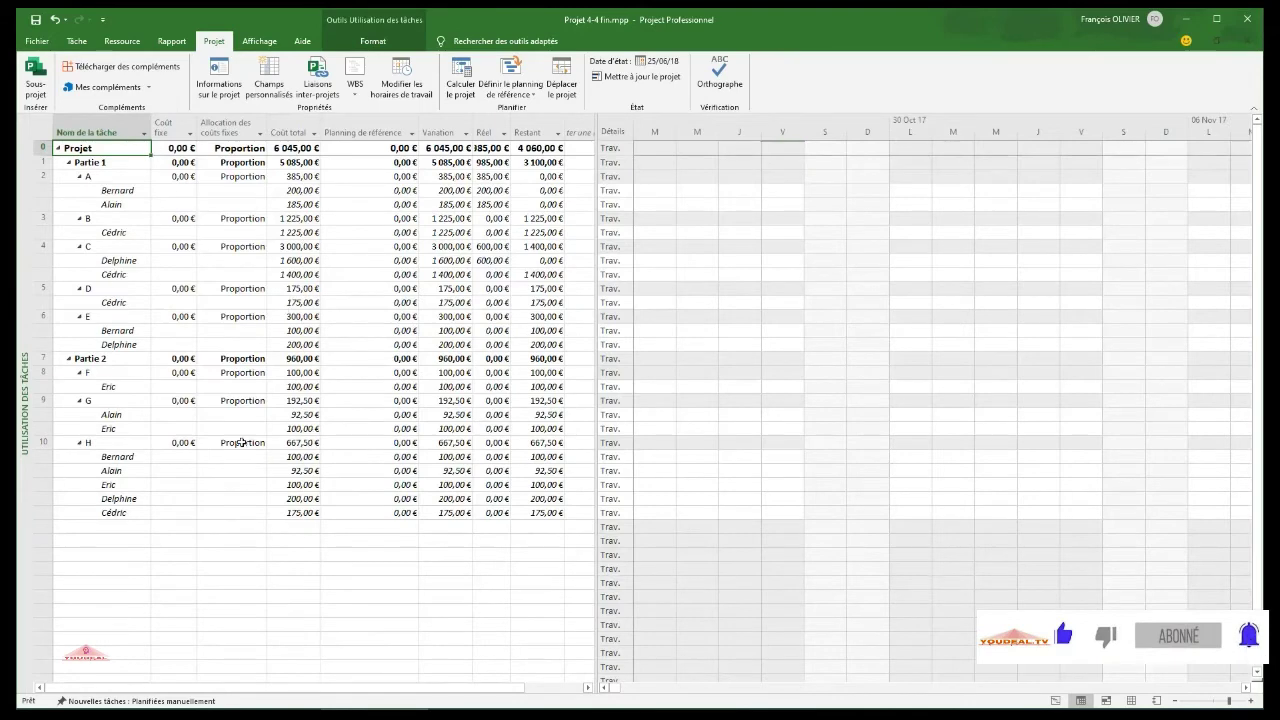
{"action": "right_click", "coordinate": [32, 340]}
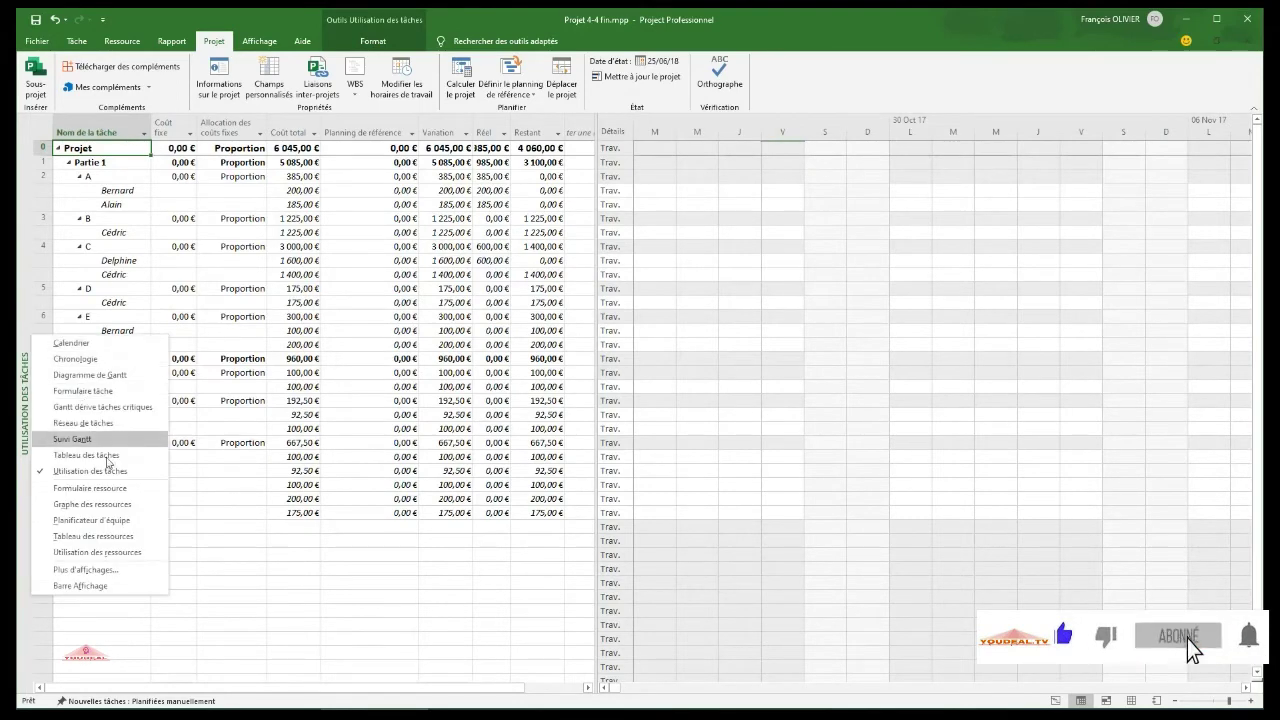
{"action": "left_click", "coordinate": [116, 489]}
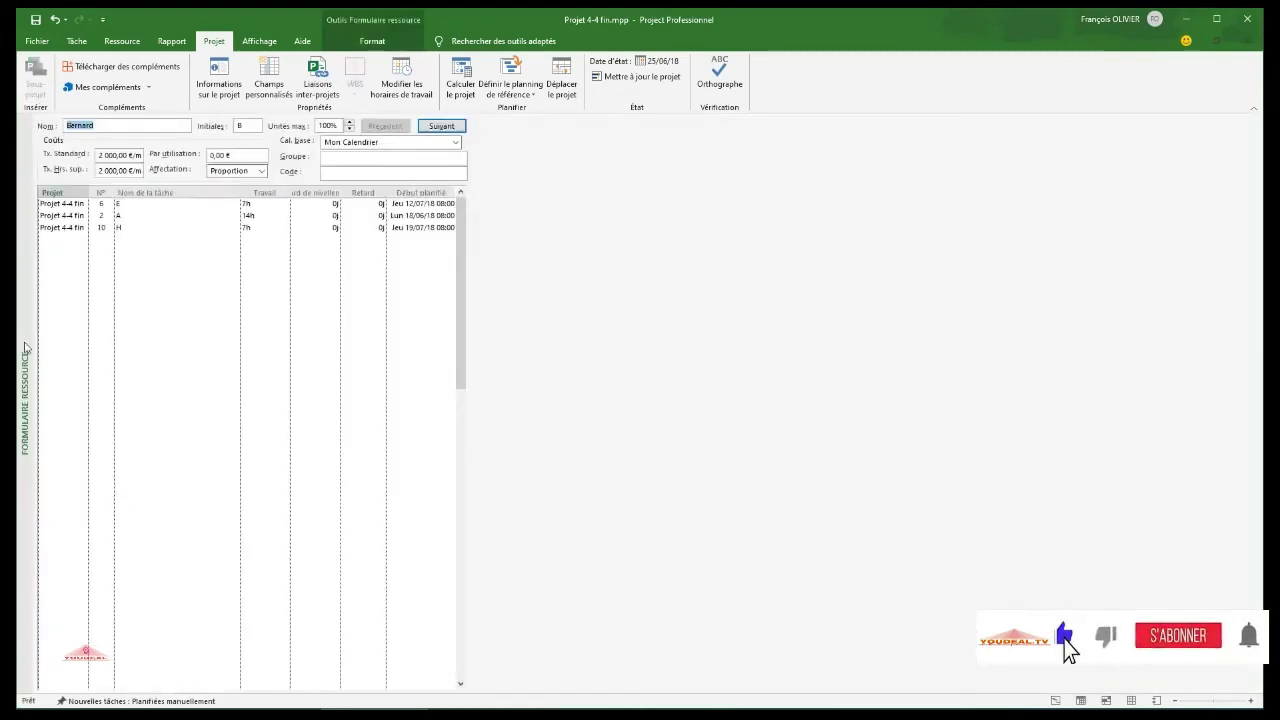
Check the Tableau des ressources sheet, then return to the Diagramme de Gantt.
{"action": "right_click", "coordinate": [26, 347]}
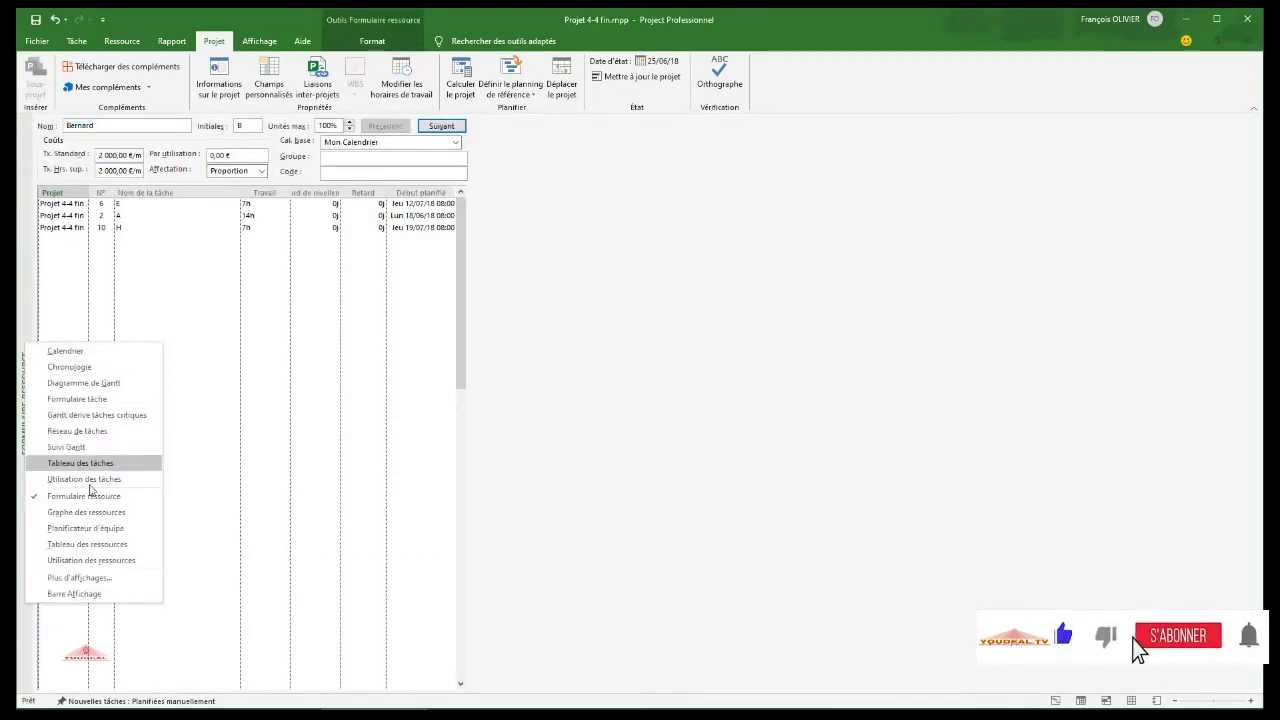
{"action": "left_click", "coordinate": [110, 544]}
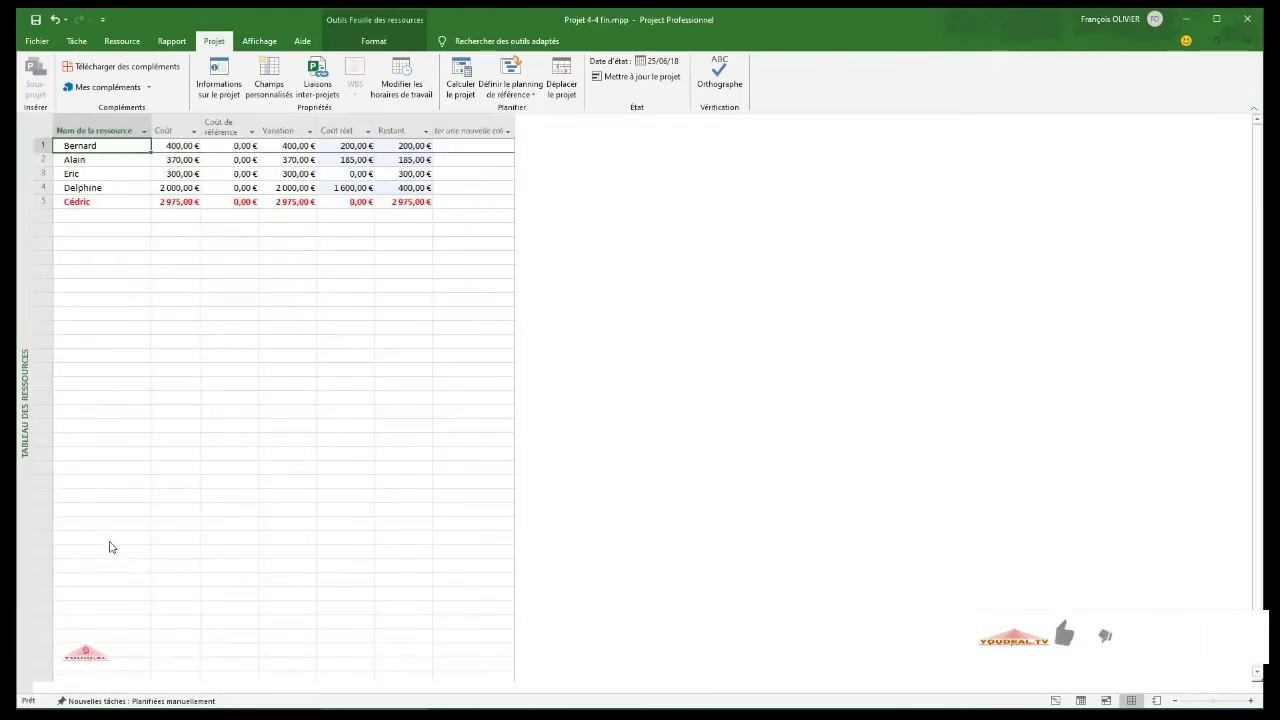
{"action": "right_click", "coordinate": [32, 327]}
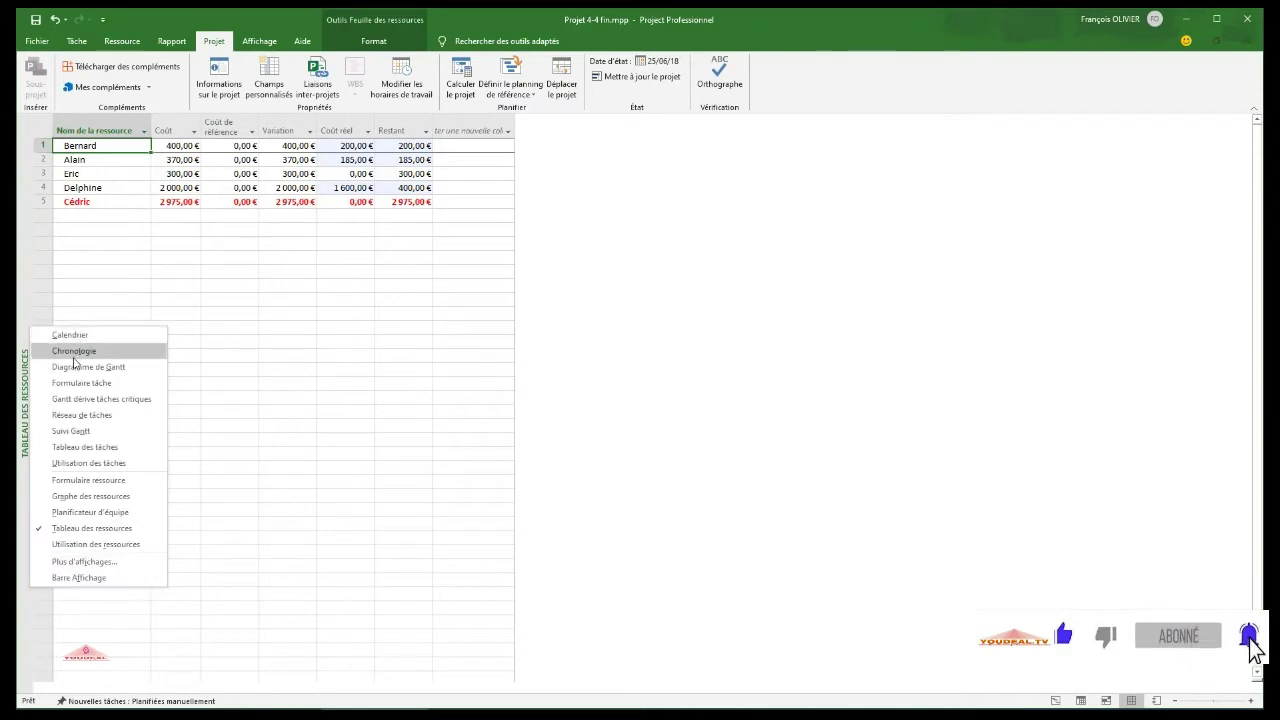
{"action": "left_click", "coordinate": [76, 367]}
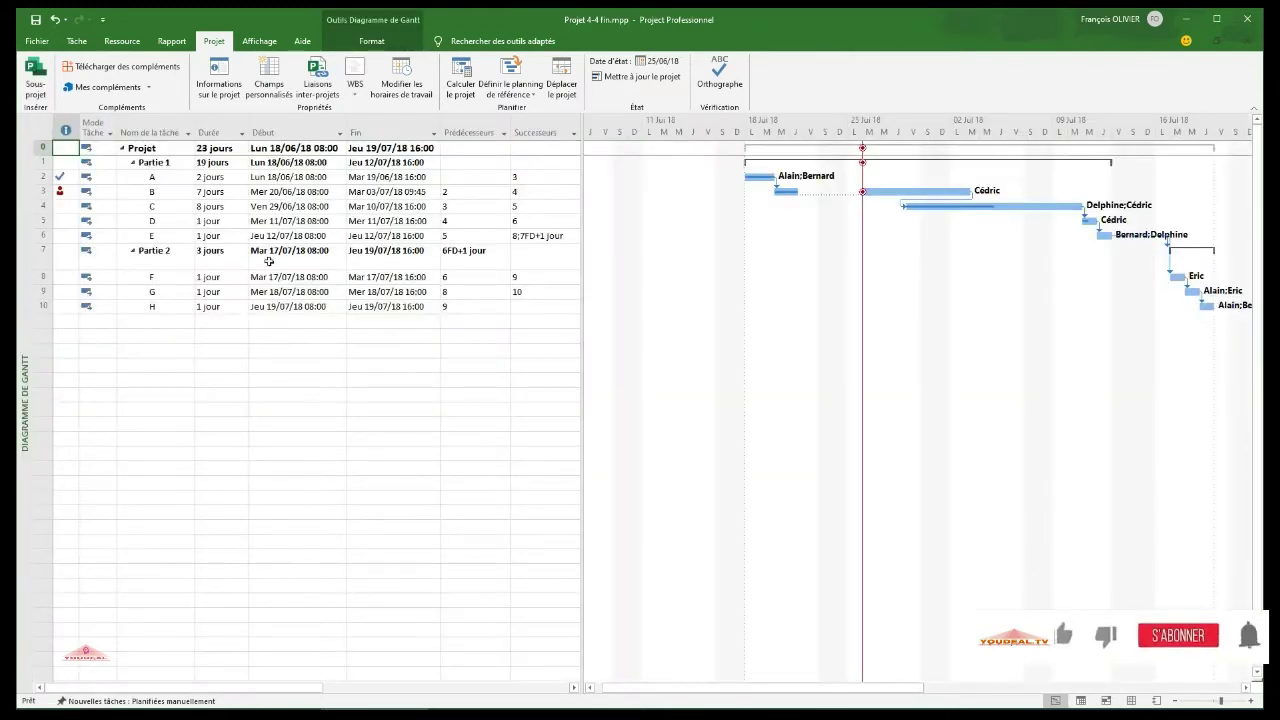
Switch to the Tableau des tâches view showing task costs totalling 6 045,00 €.
{"action": "left_click", "coordinate": [259, 41]}
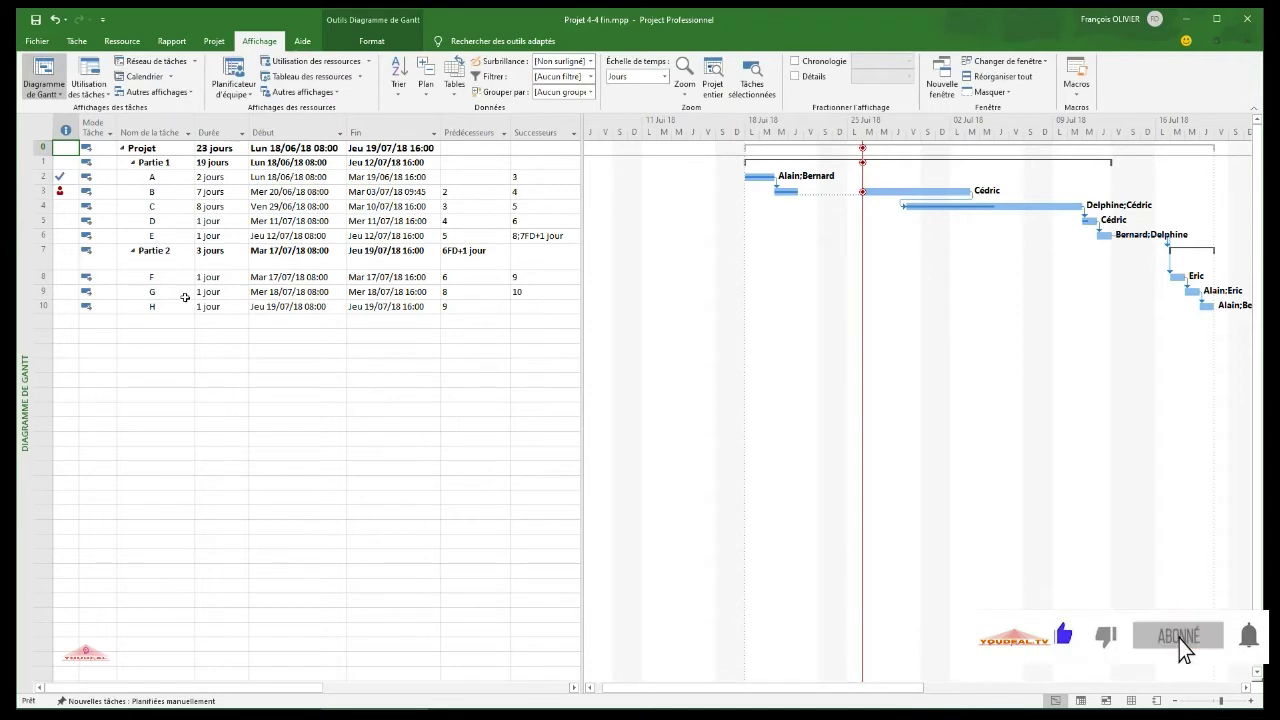
{"action": "right_click", "coordinate": [29, 235]}
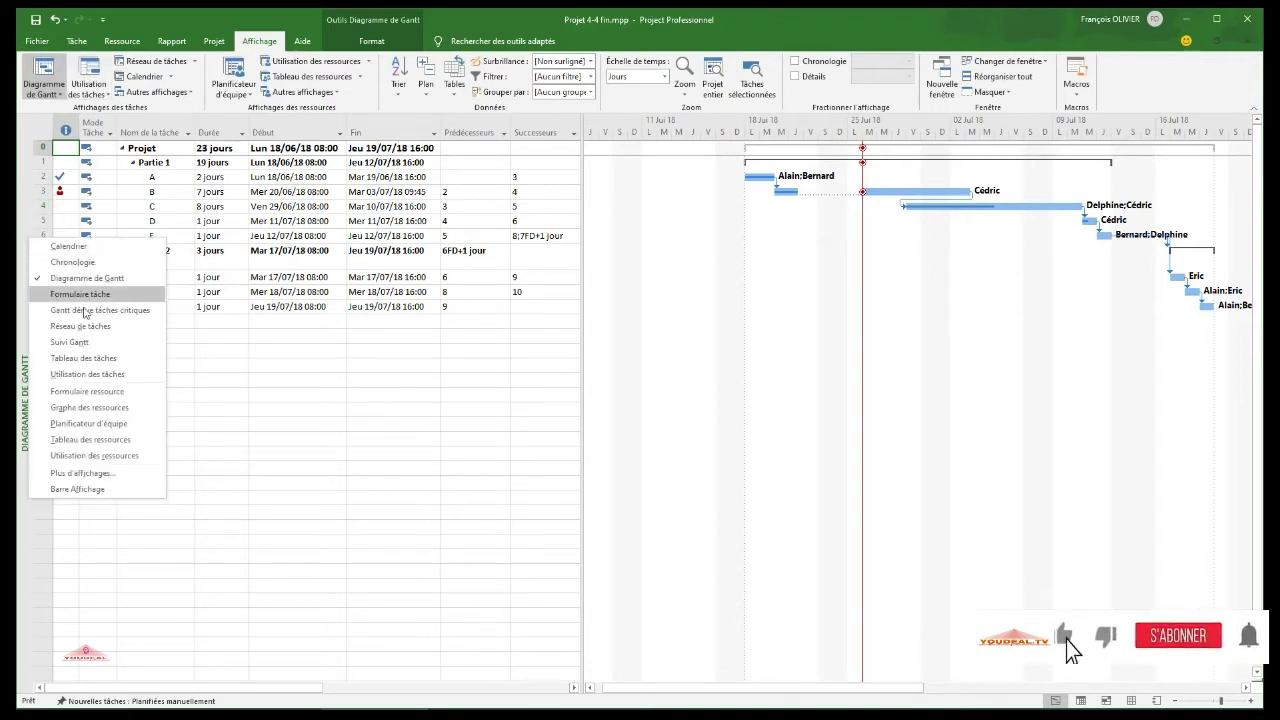
{"action": "left_click", "coordinate": [83, 357]}
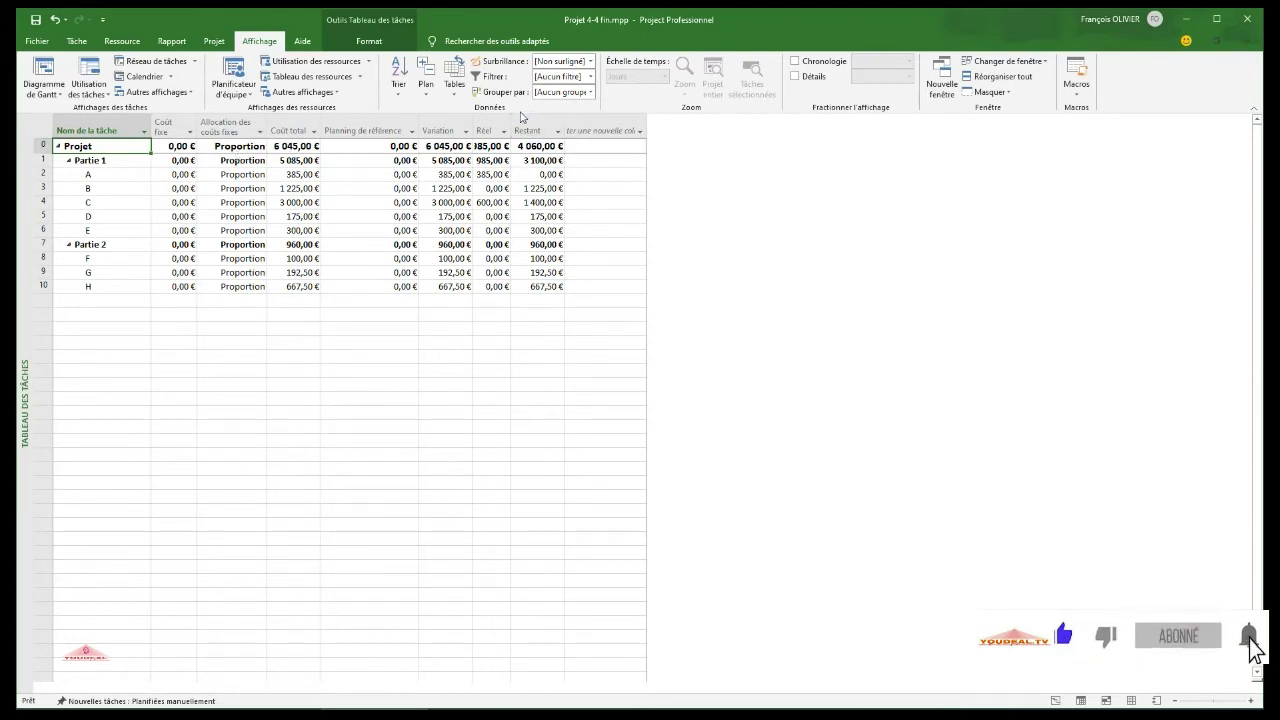
{"action": "left_click", "coordinate": [453, 97]}
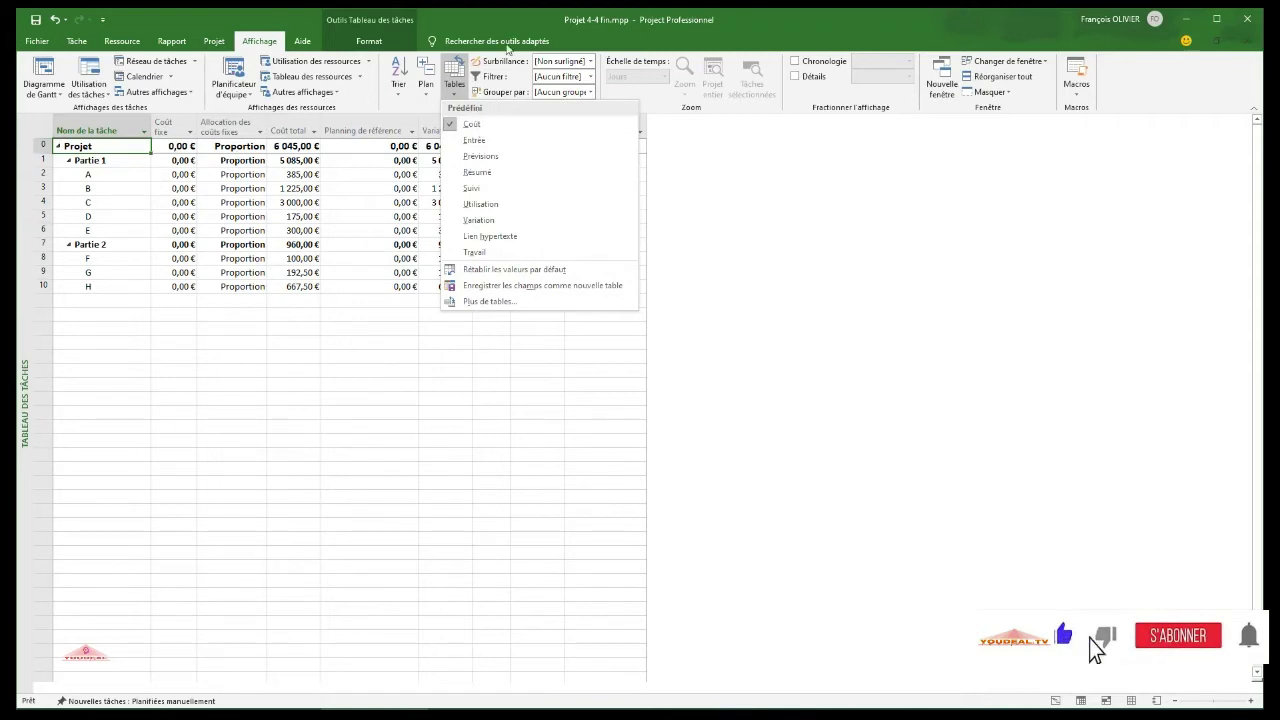
Apply the Coût, Entrée, Coût again, then Prévisions tables to the task sheet.
{"action": "left_click", "coordinate": [478, 128]}
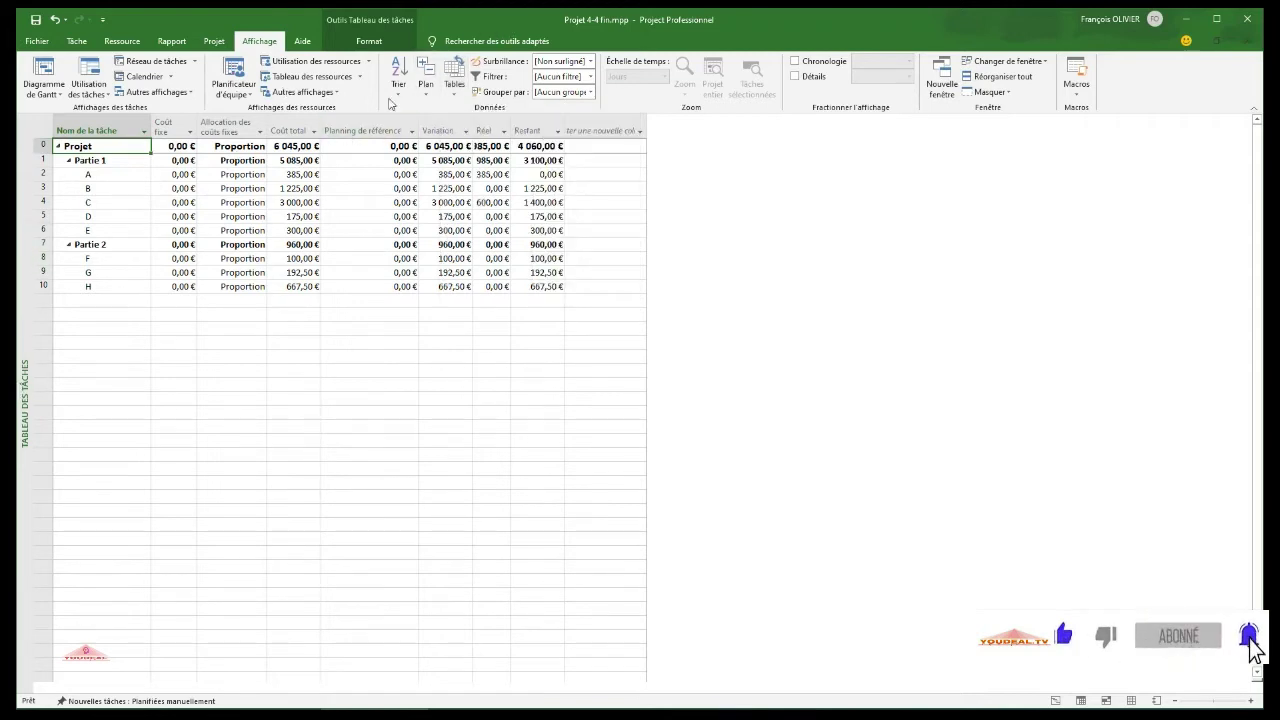
{"action": "left_click", "coordinate": [453, 90]}
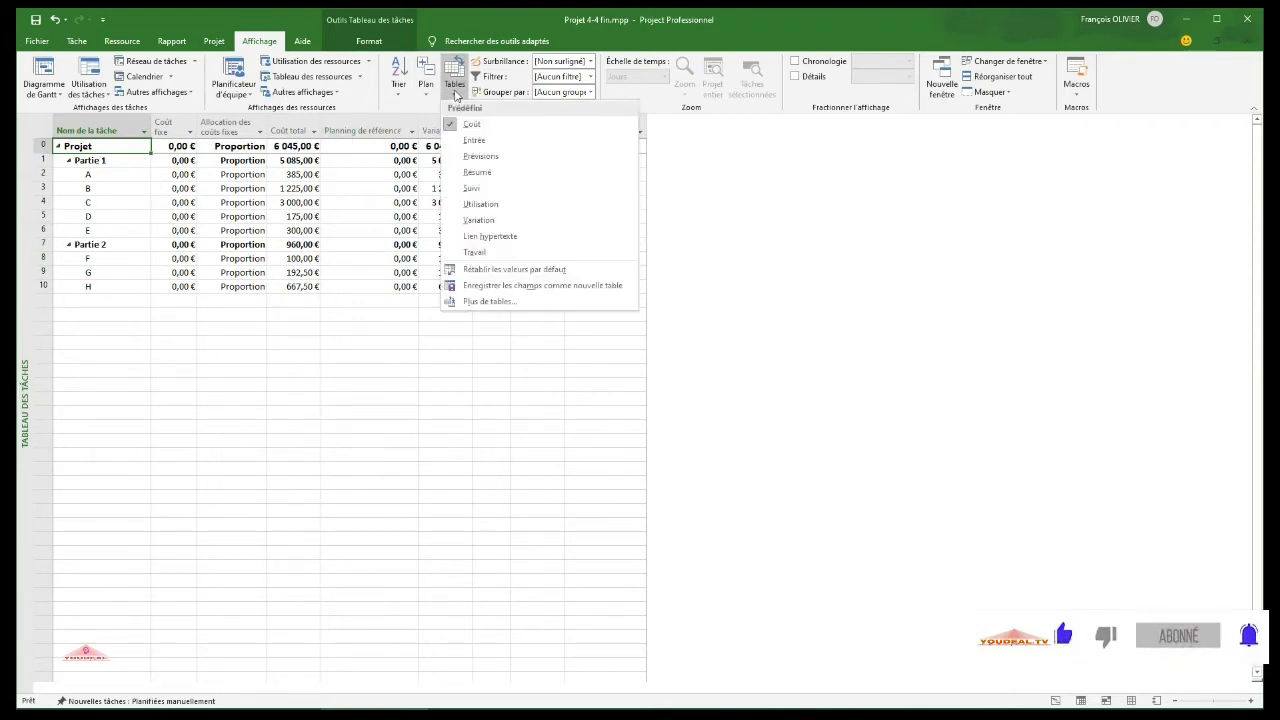
{"action": "left_click", "coordinate": [485, 142]}
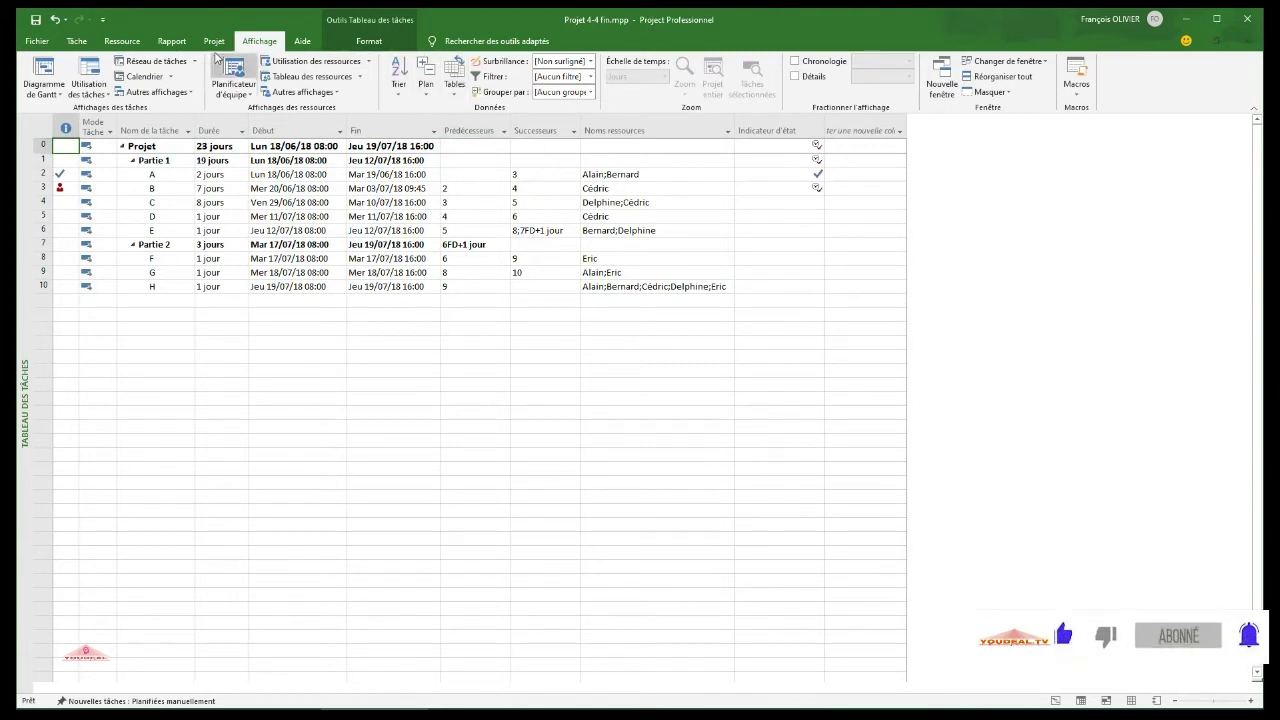
{"action": "left_click", "coordinate": [450, 88]}
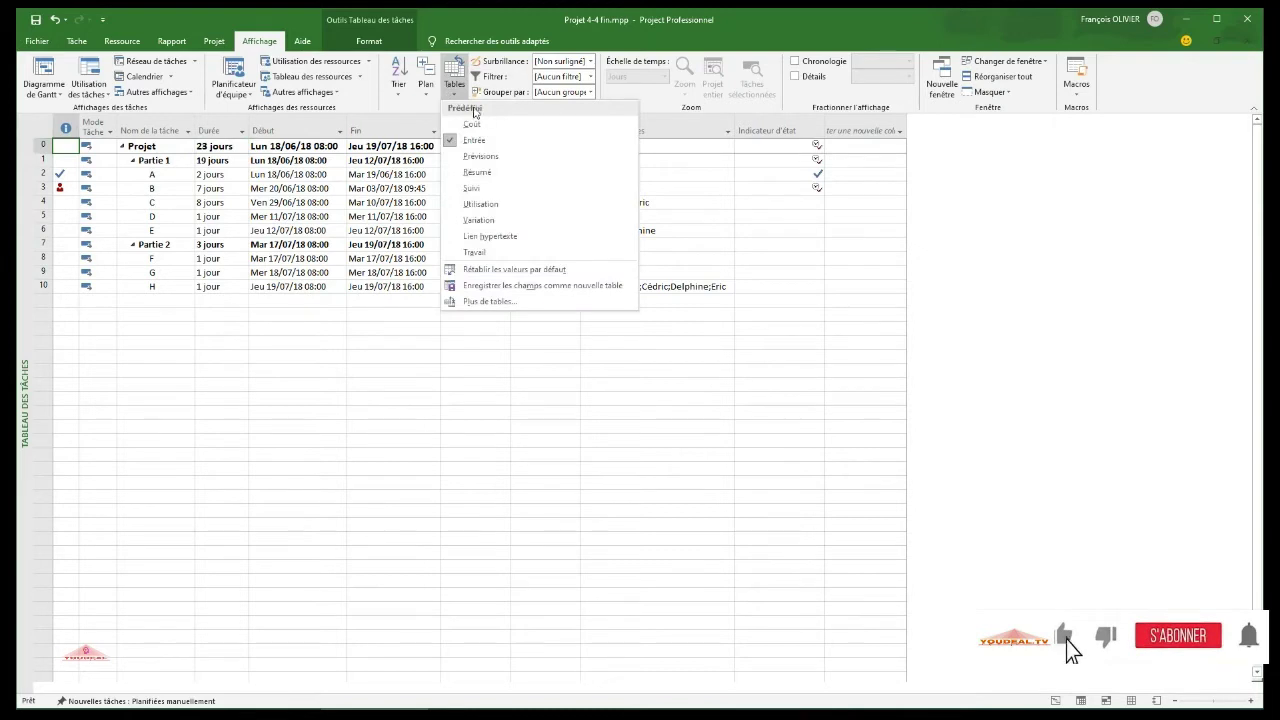
{"action": "left_click", "coordinate": [478, 124]}
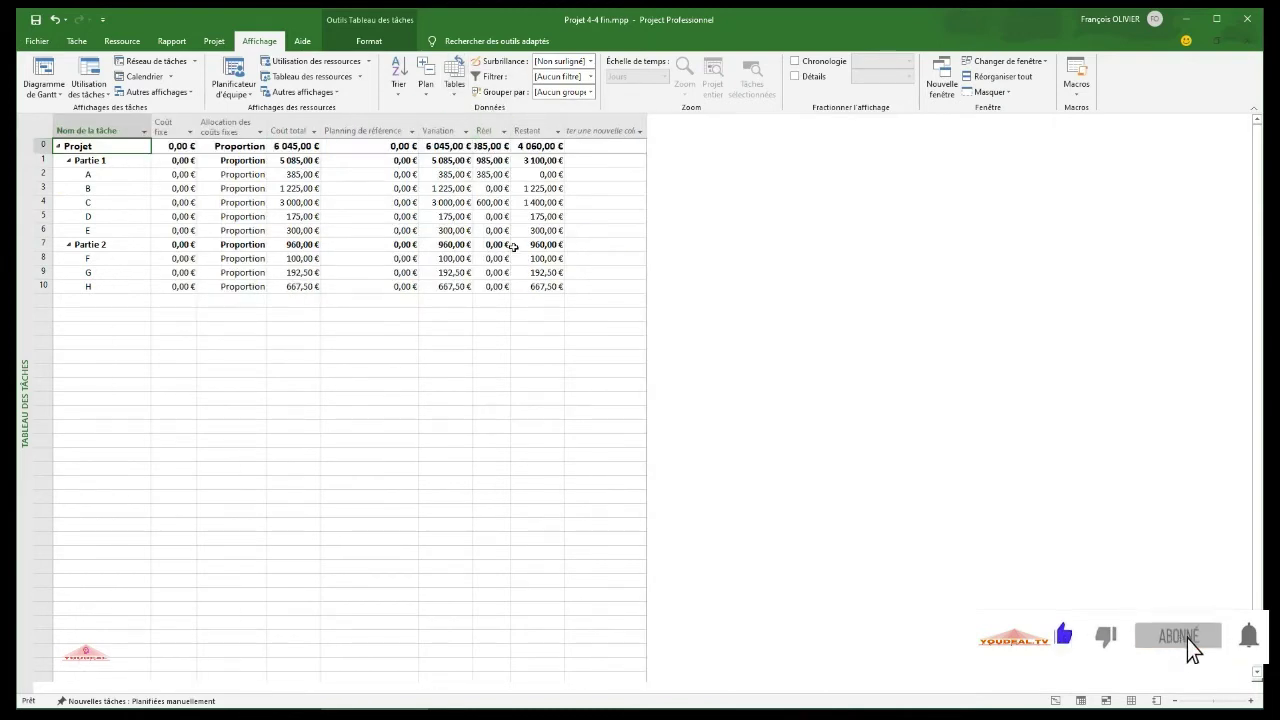
{"action": "left_click", "coordinate": [454, 84]}
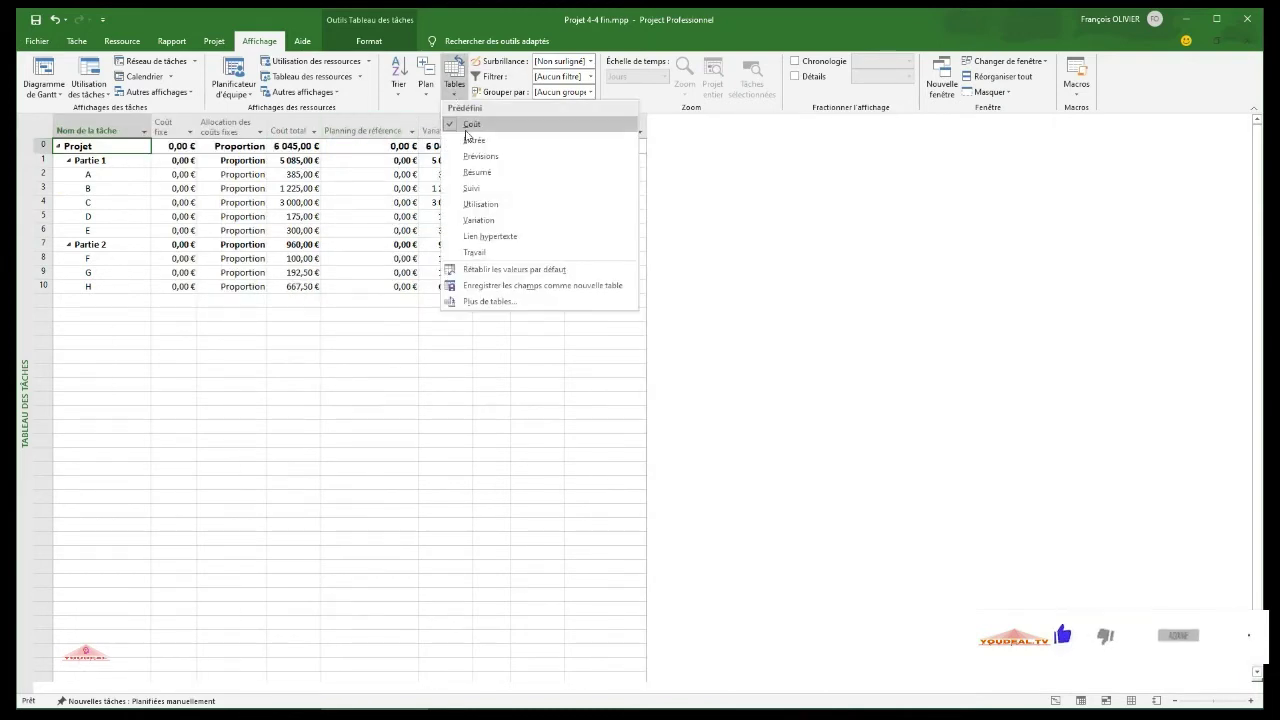
{"action": "left_click", "coordinate": [478, 157]}
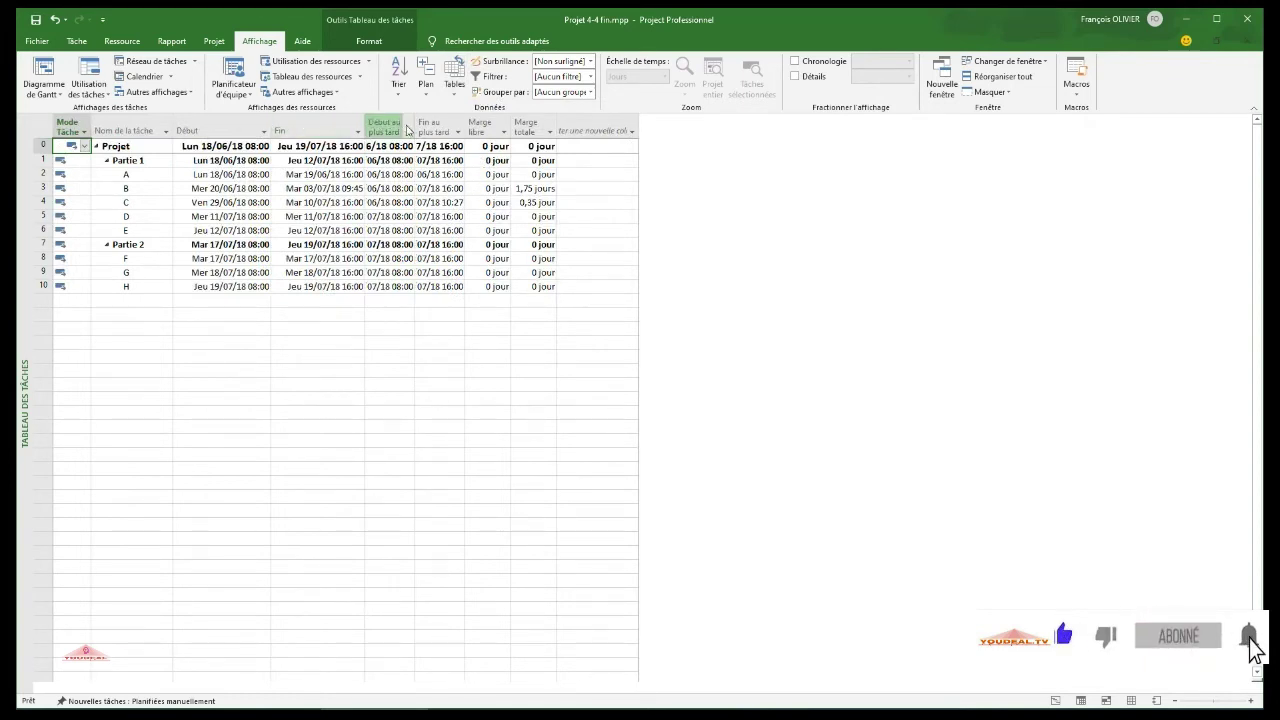
Autofit the Début and Fin au plus tard columns, then apply the Résumé and Suivi tables.
{"action": "double_click", "coordinate": [414, 130]}
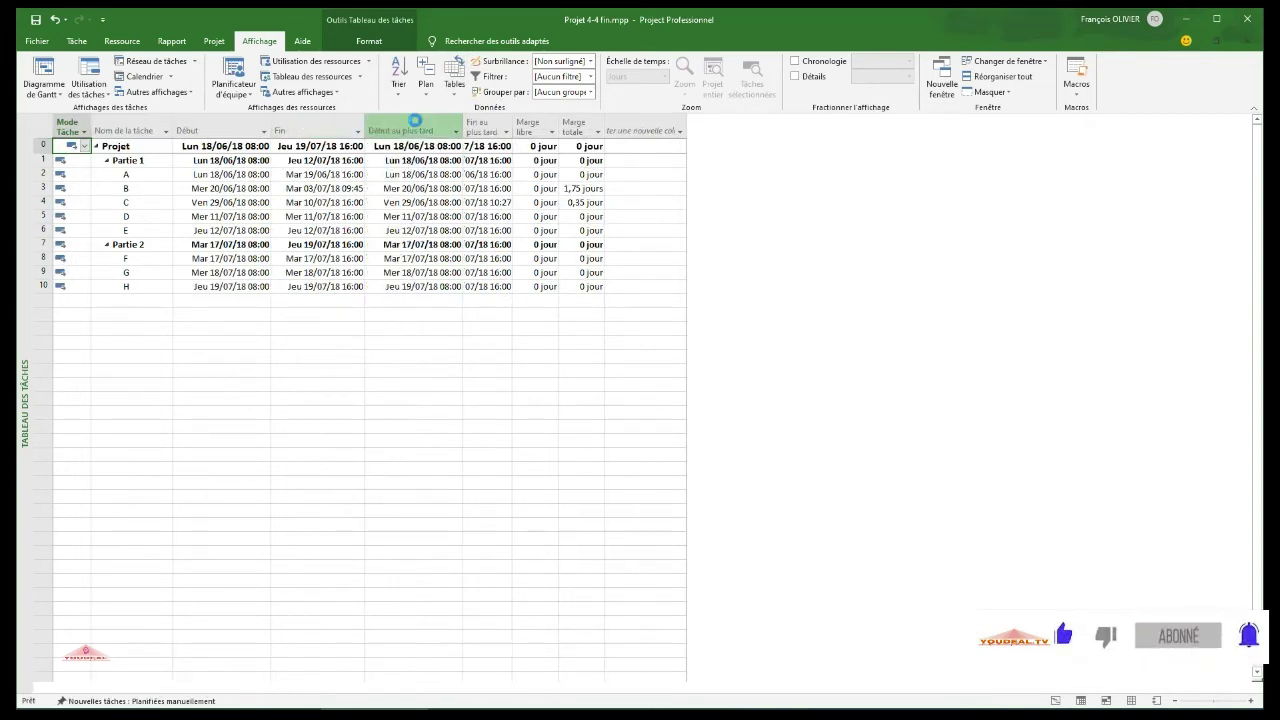
{"action": "double_click", "coordinate": [512, 130]}
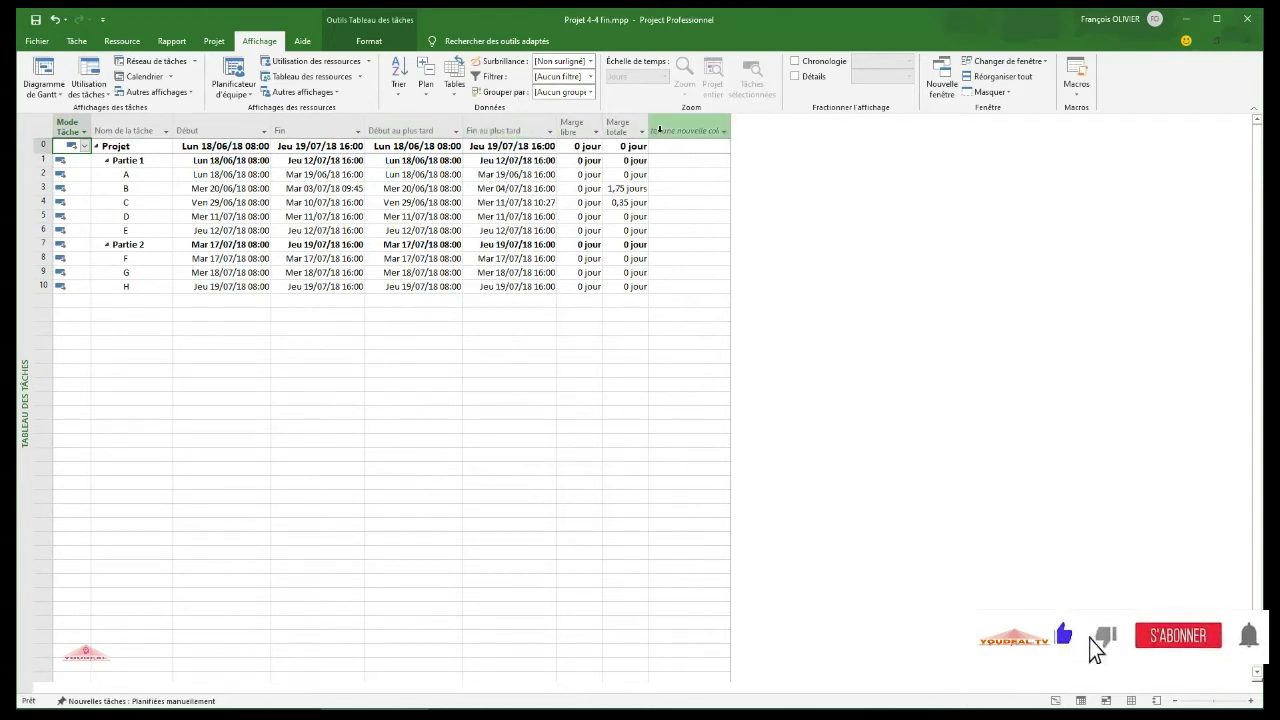
{"action": "left_click", "coordinate": [453, 90]}
{"action": "left_click", "coordinate": [557, 173]}
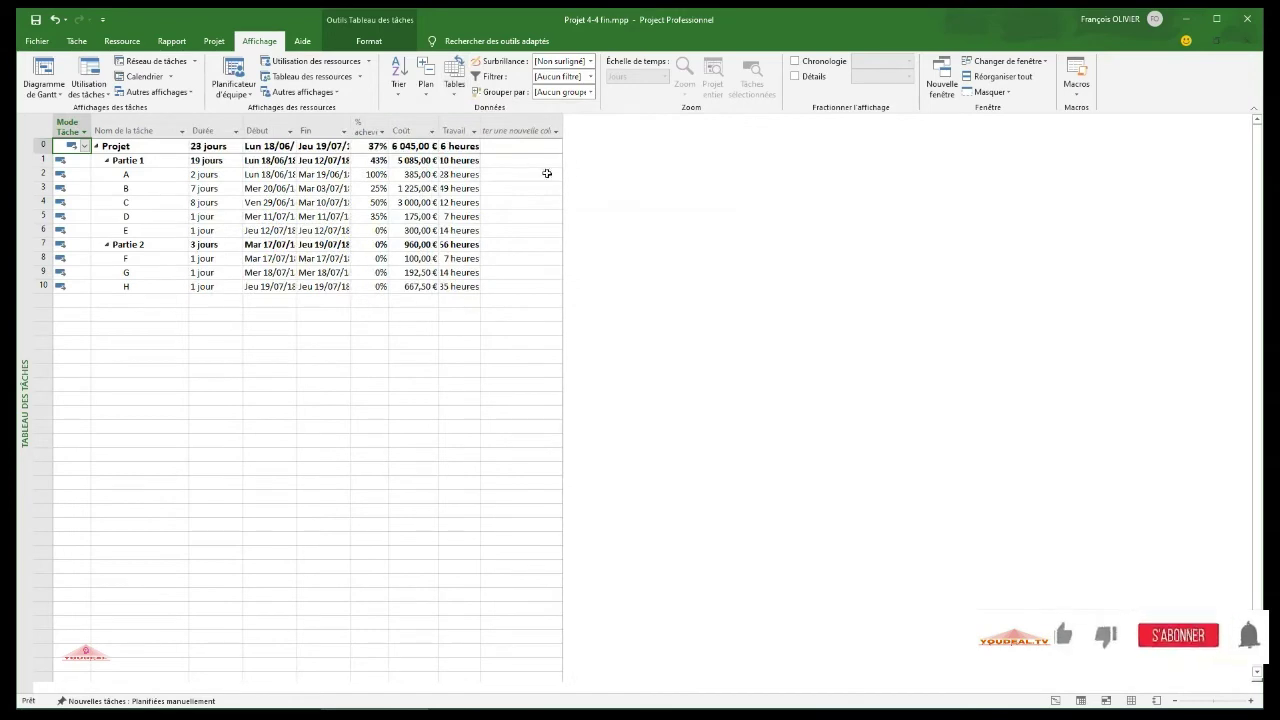
{"action": "left_click", "coordinate": [455, 90]}
Cycle the task sheet through Suivi, Utilisation, Variation and Travail tables, ending on Entrée.
{"action": "left_click", "coordinate": [475, 187]}
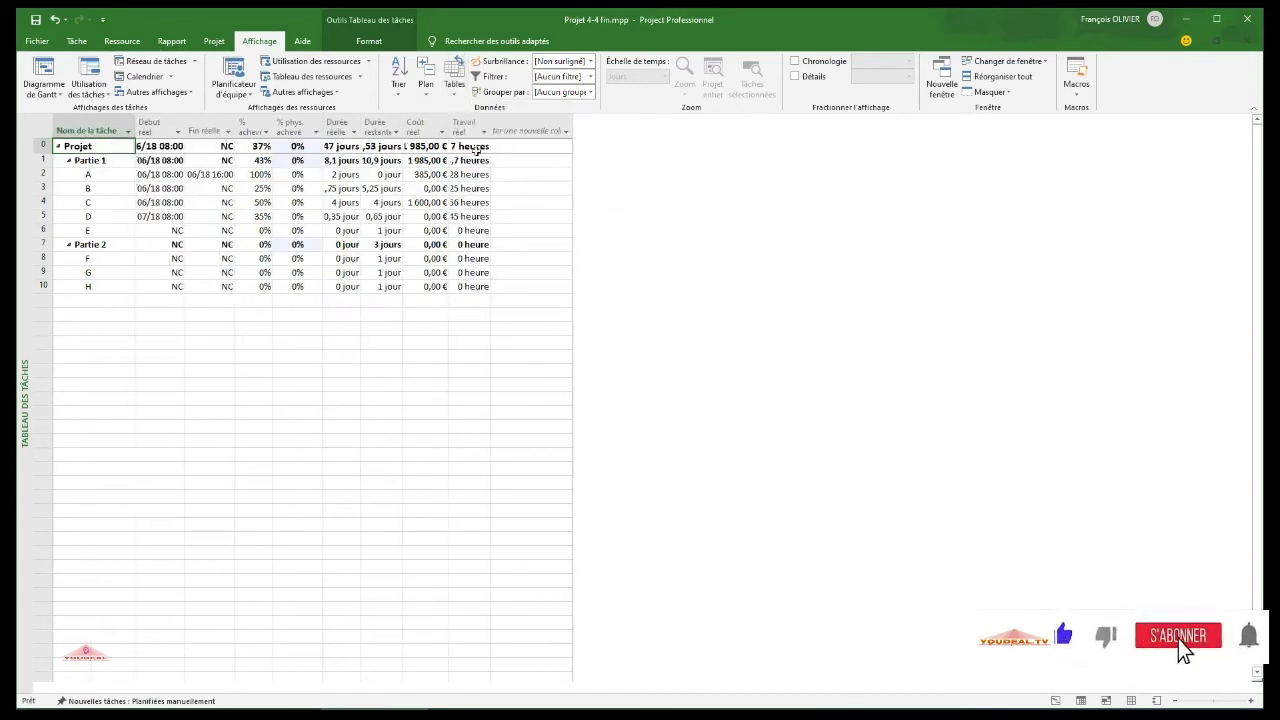
{"action": "left_click", "coordinate": [455, 97]}
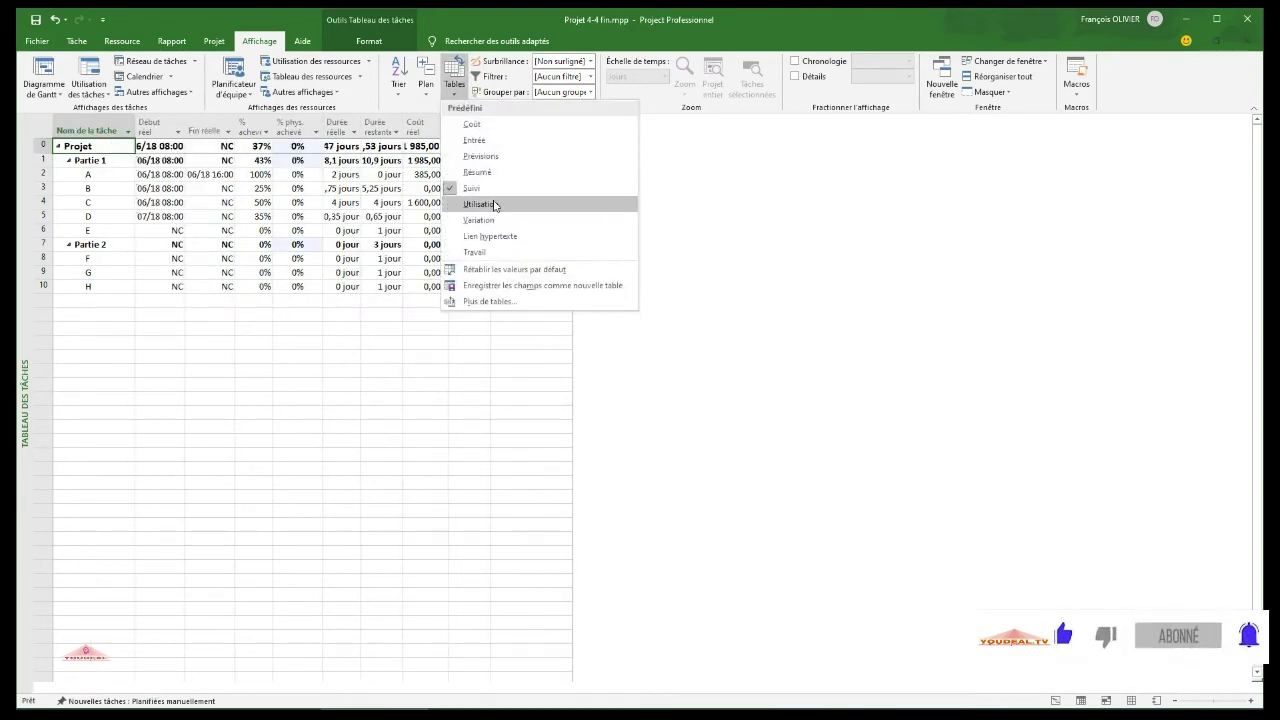
{"action": "left_click", "coordinate": [493, 203]}
{"action": "left_click", "coordinate": [455, 90]}
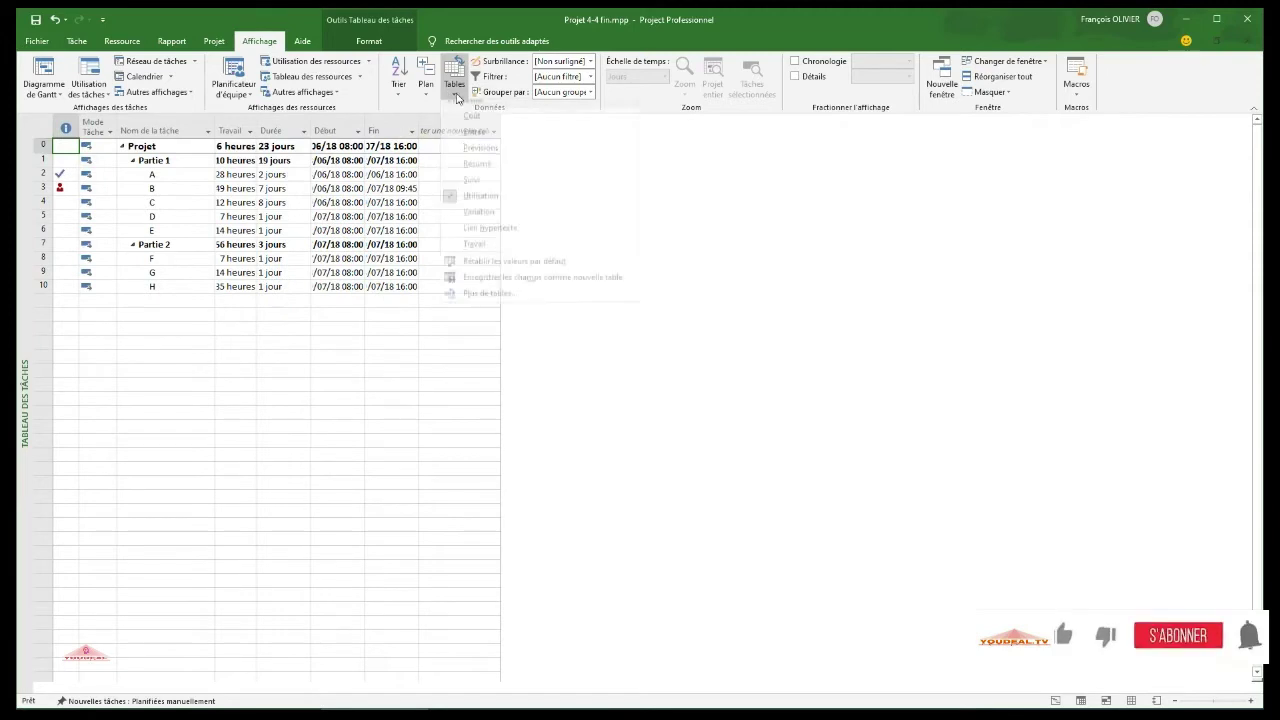
{"action": "left_click", "coordinate": [480, 220]}
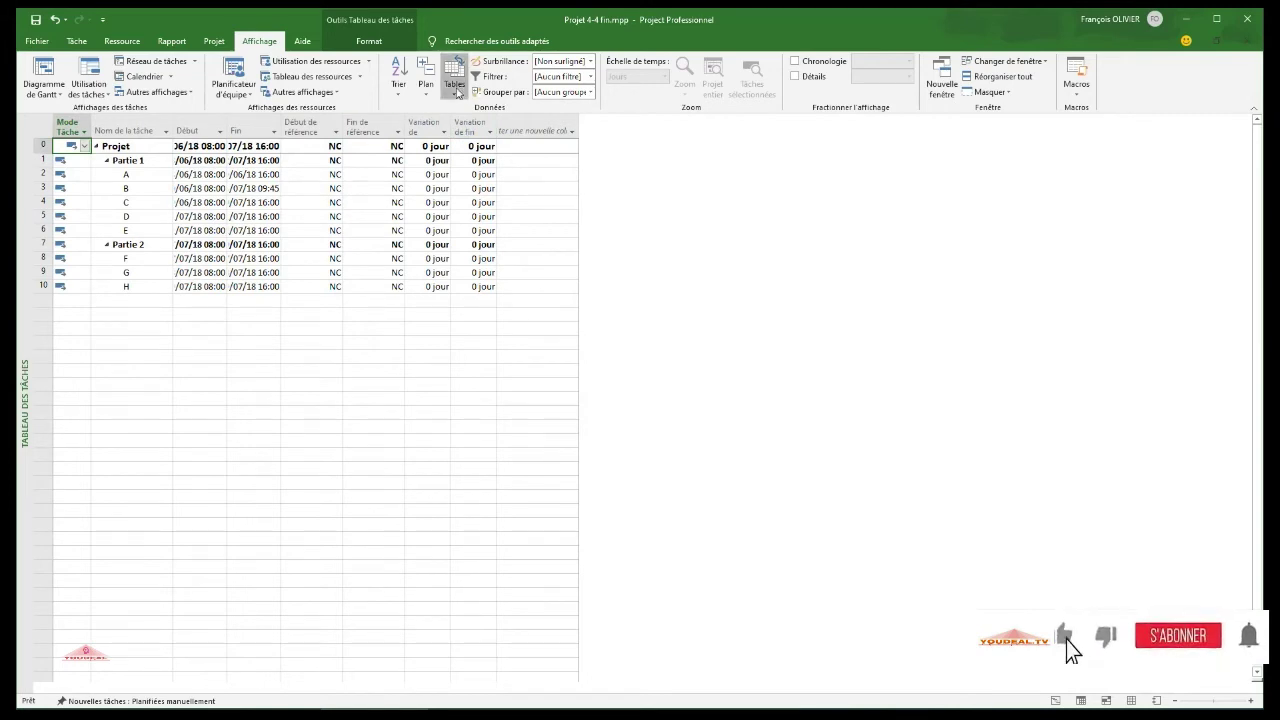
{"action": "left_click", "coordinate": [455, 85]}
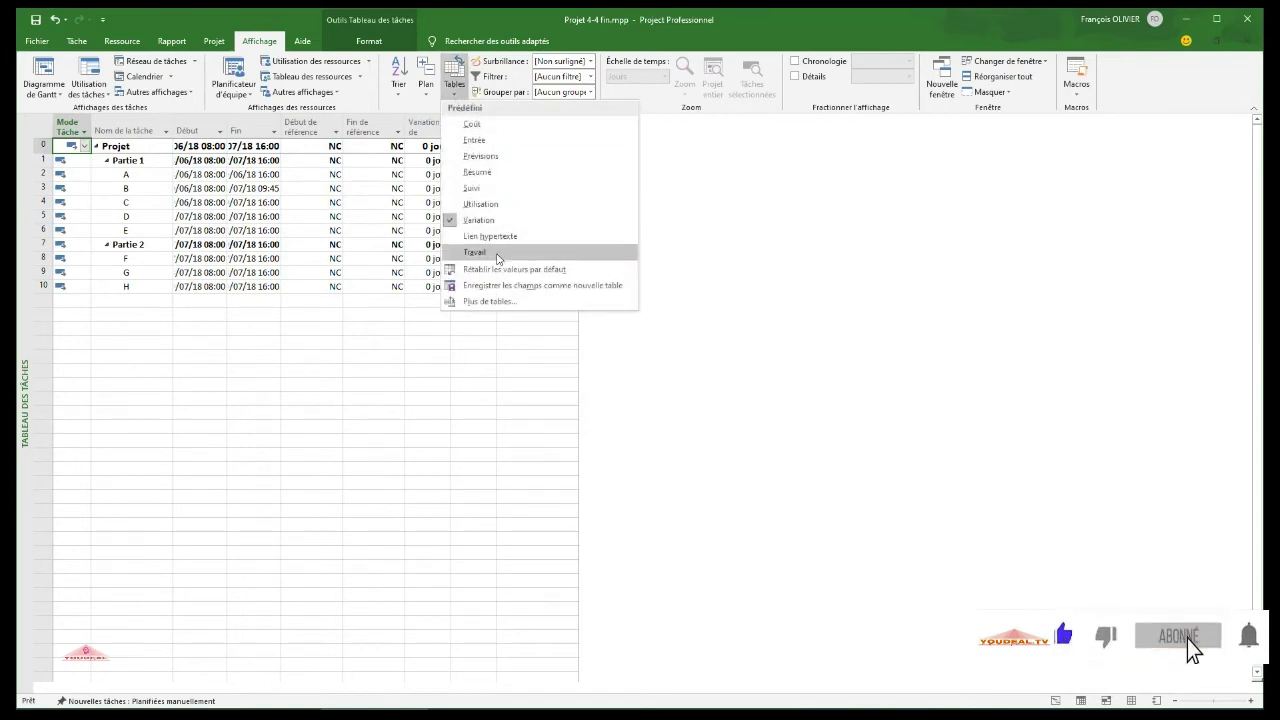
{"action": "left_click", "coordinate": [497, 257]}
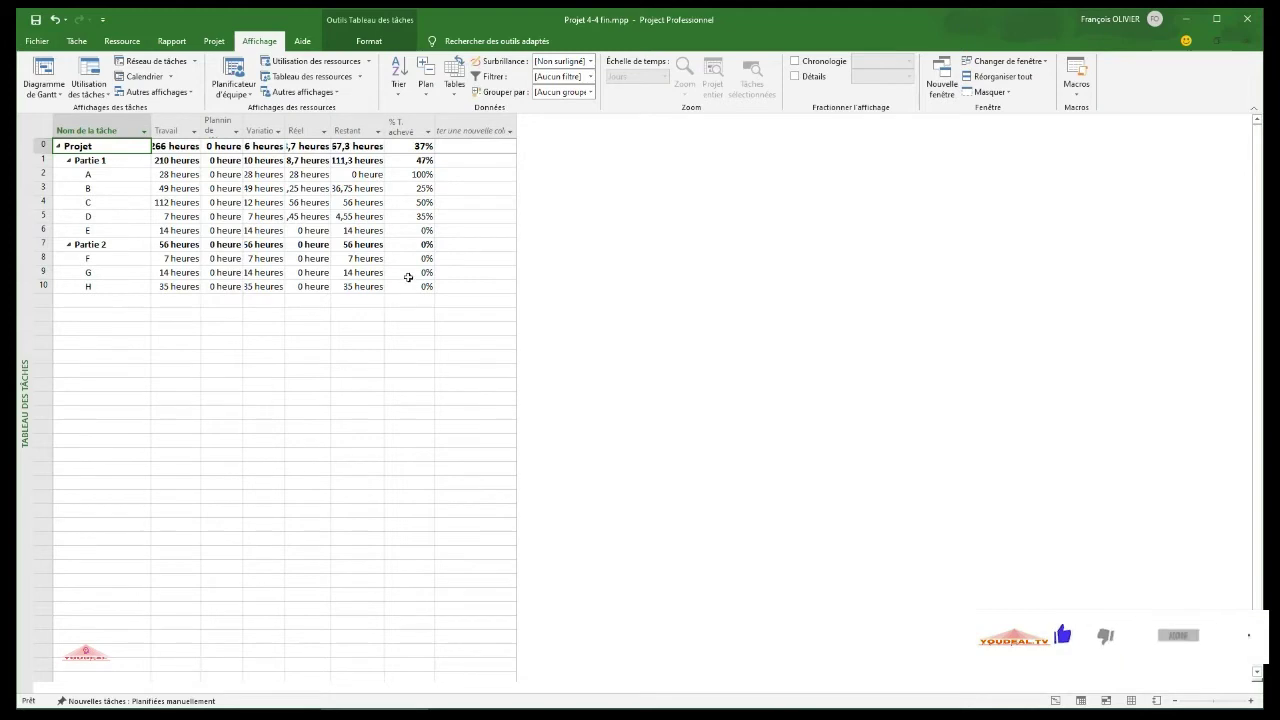
{"action": "left_click", "coordinate": [400, 93]}
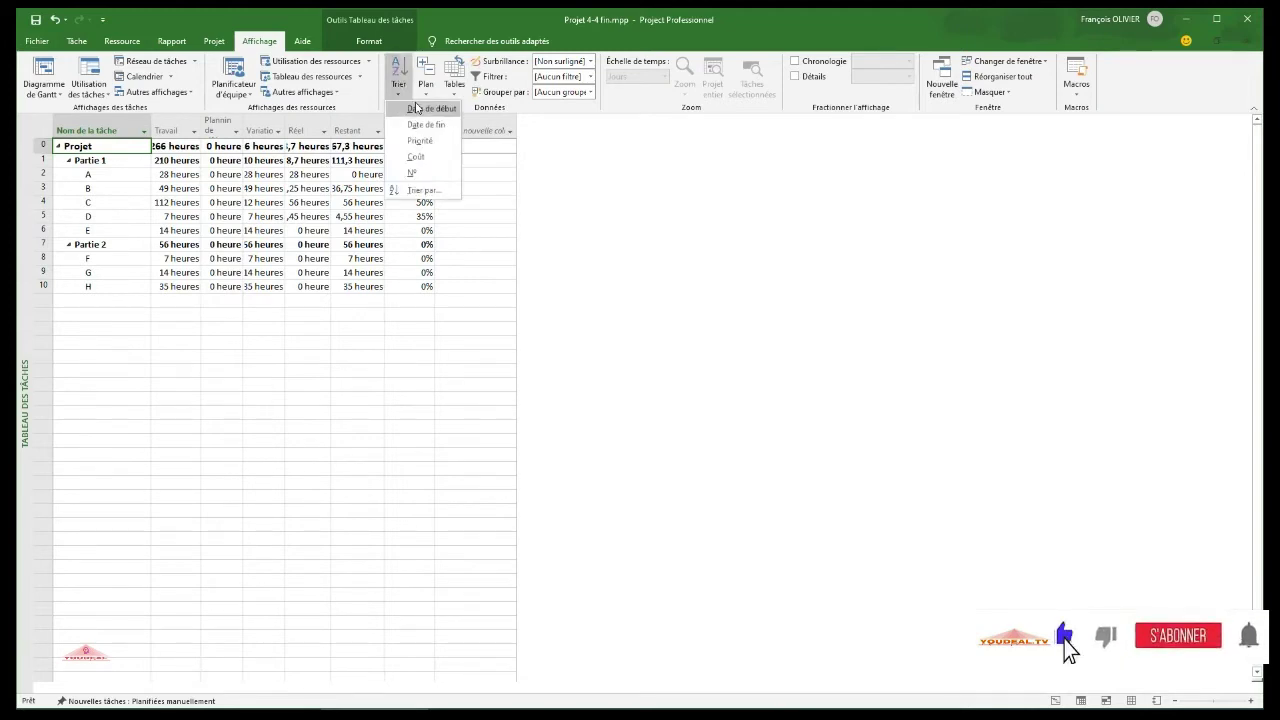
{"action": "left_click", "coordinate": [454, 86]}
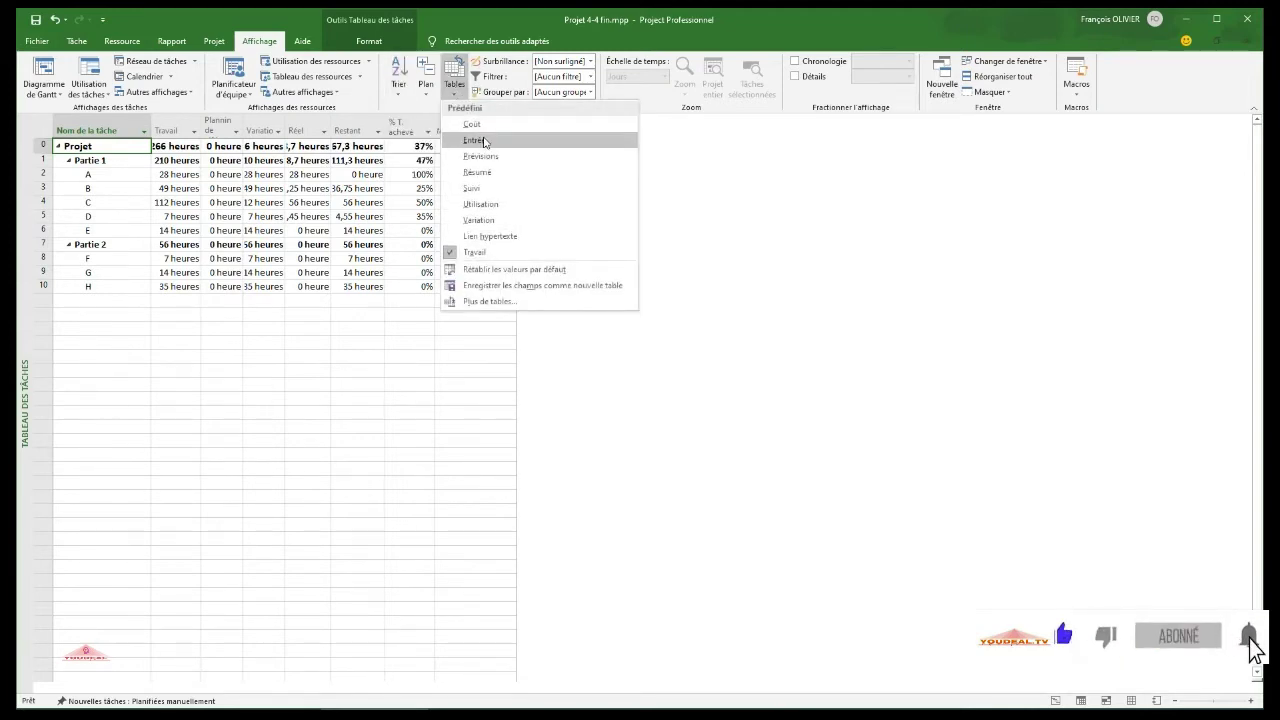
{"action": "left_click", "coordinate": [476, 140]}
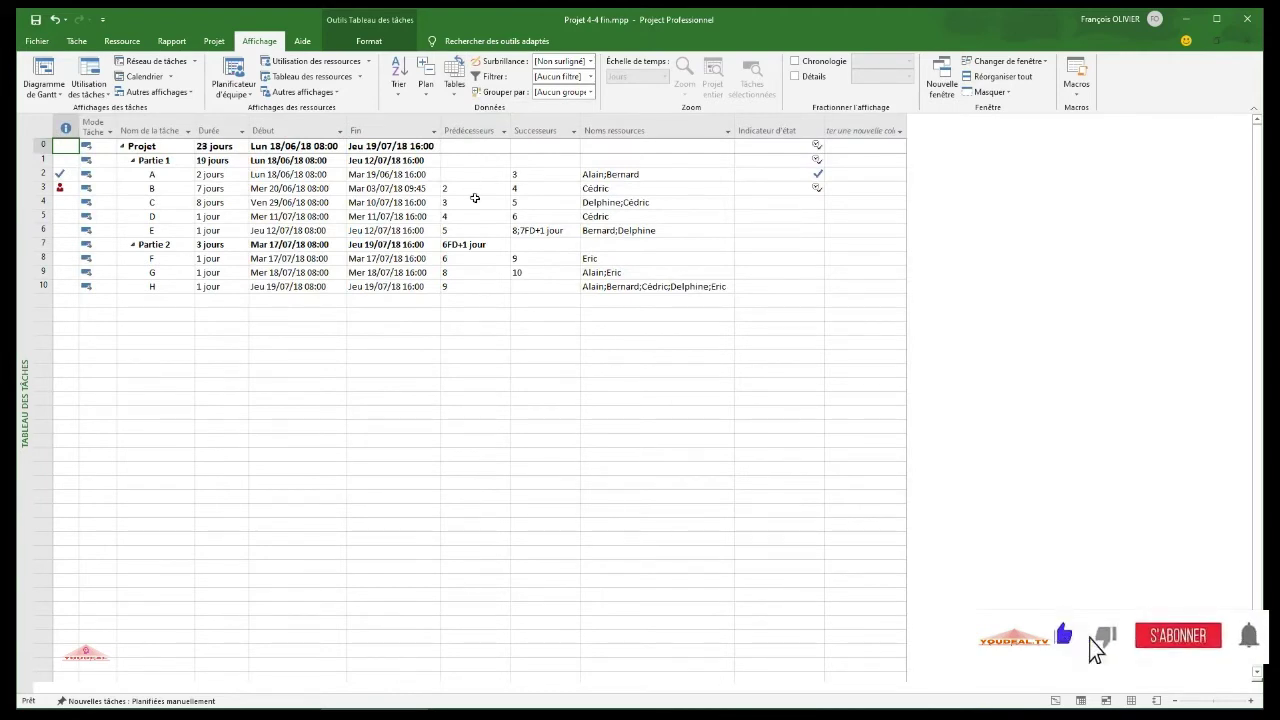
Open the Tableau des ressources and compare its Entrée and Coût tables.
{"action": "left_click", "coordinate": [295, 78]}
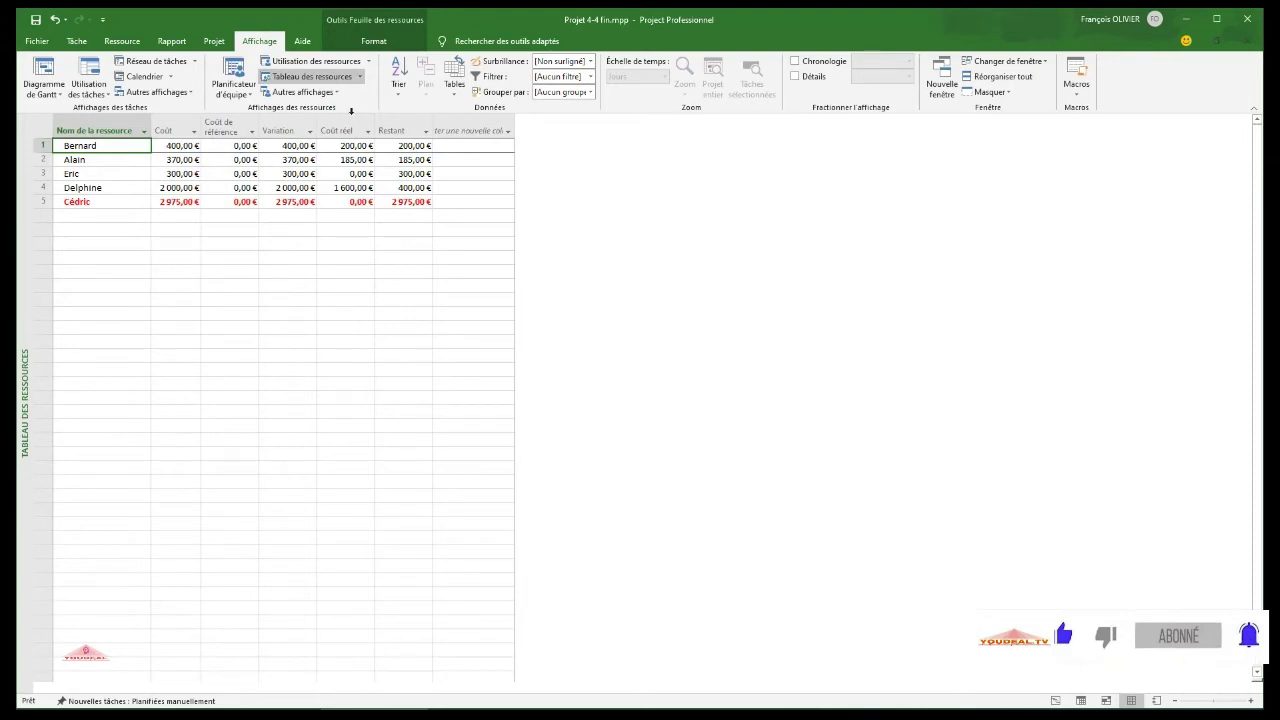
{"action": "left_click", "coordinate": [454, 82]}
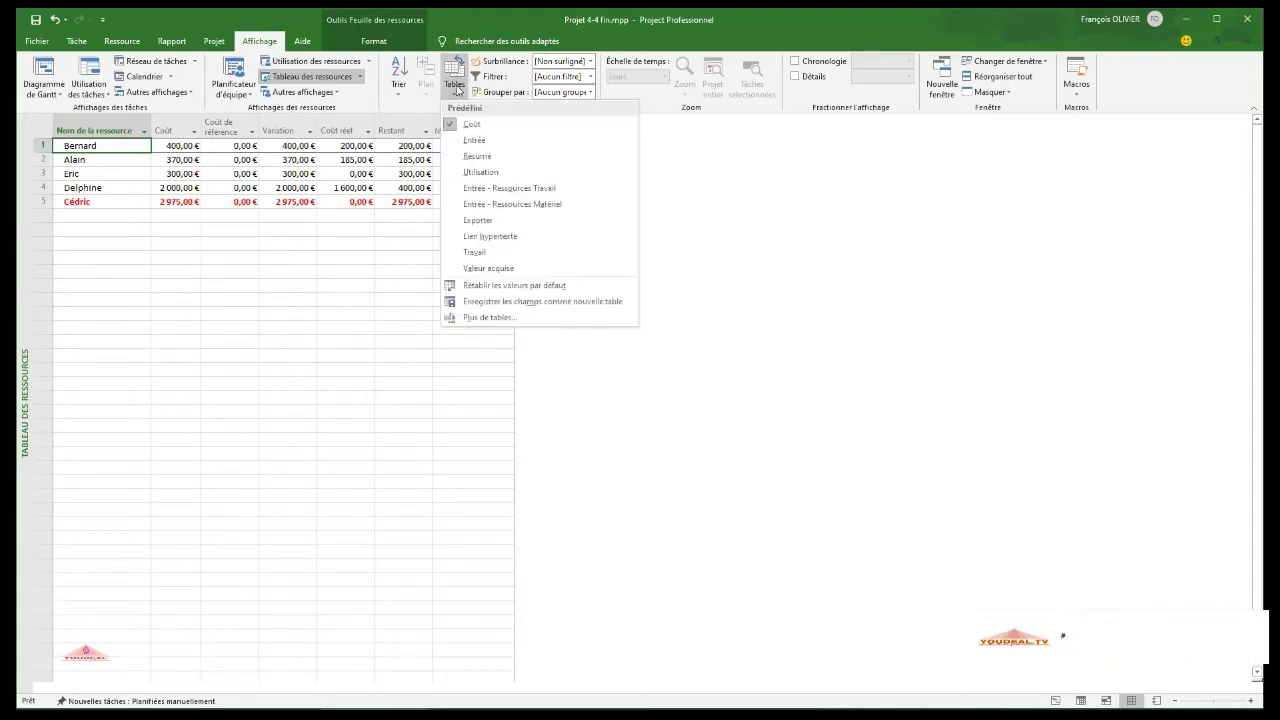
{"action": "left_click", "coordinate": [488, 139]}
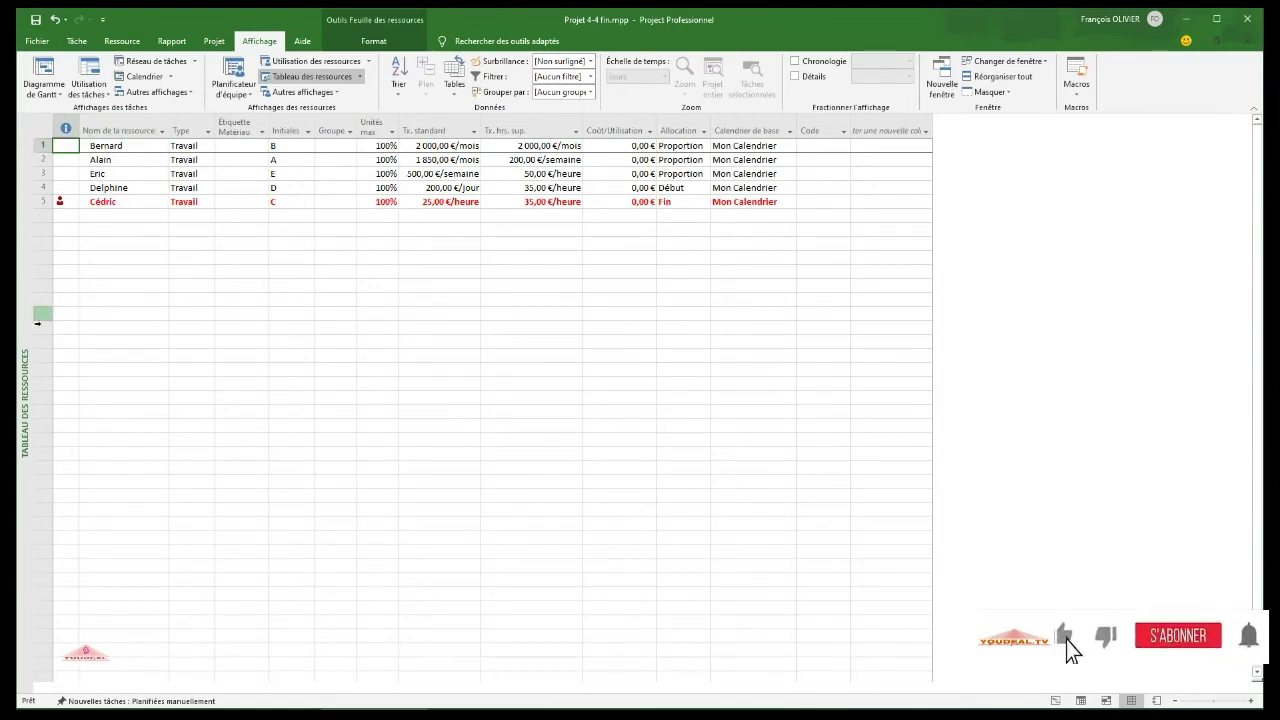
{"action": "right_click", "coordinate": [27, 326]}
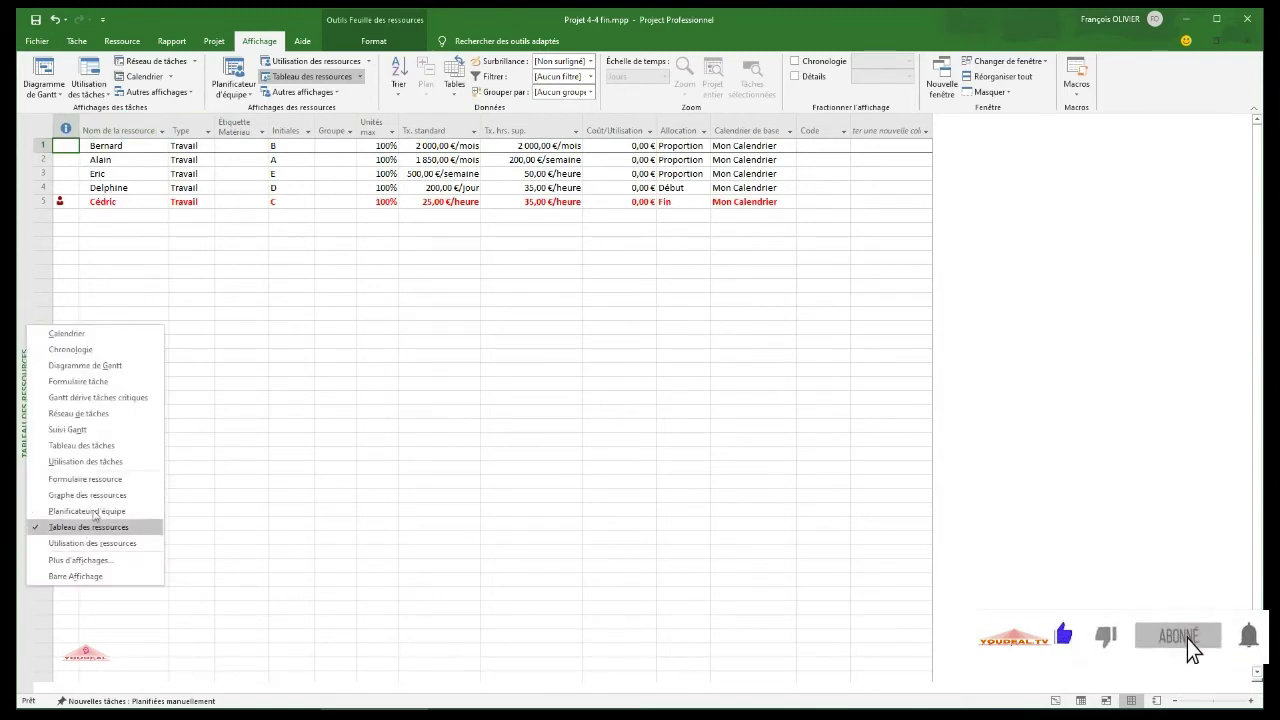
{"action": "left_click", "coordinate": [622, 40]}
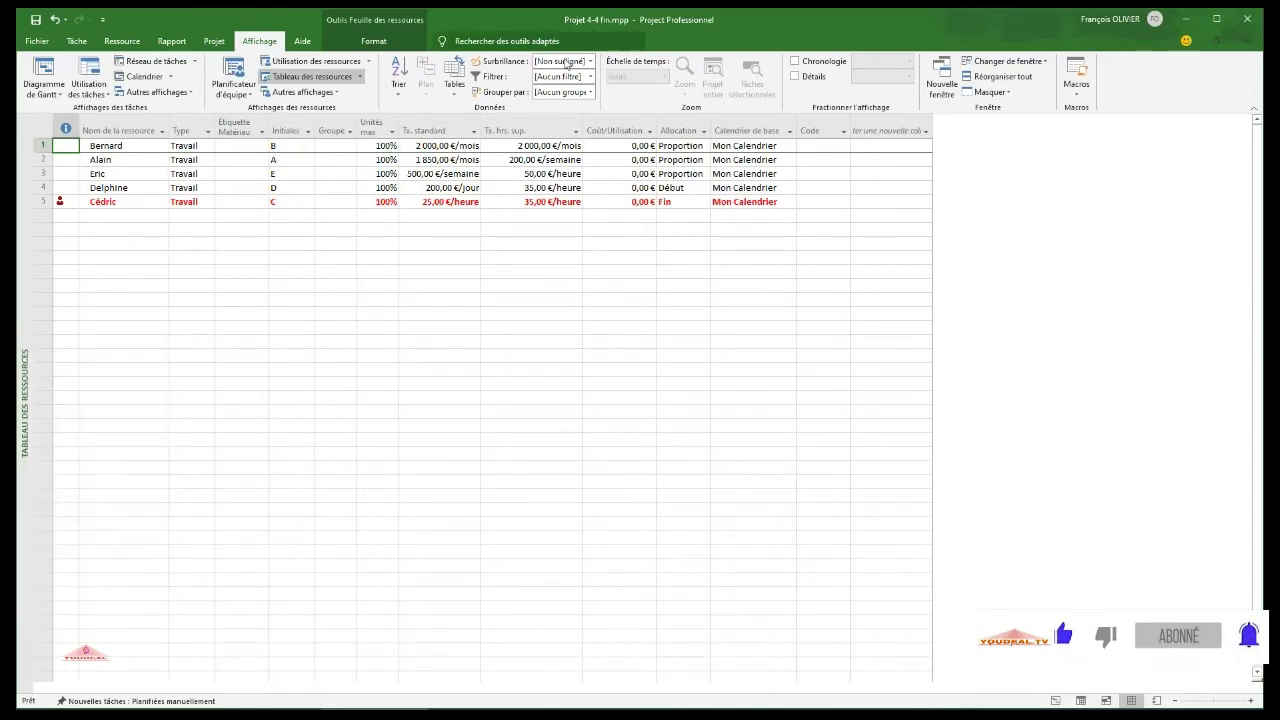
{"action": "left_click", "coordinate": [460, 95]}
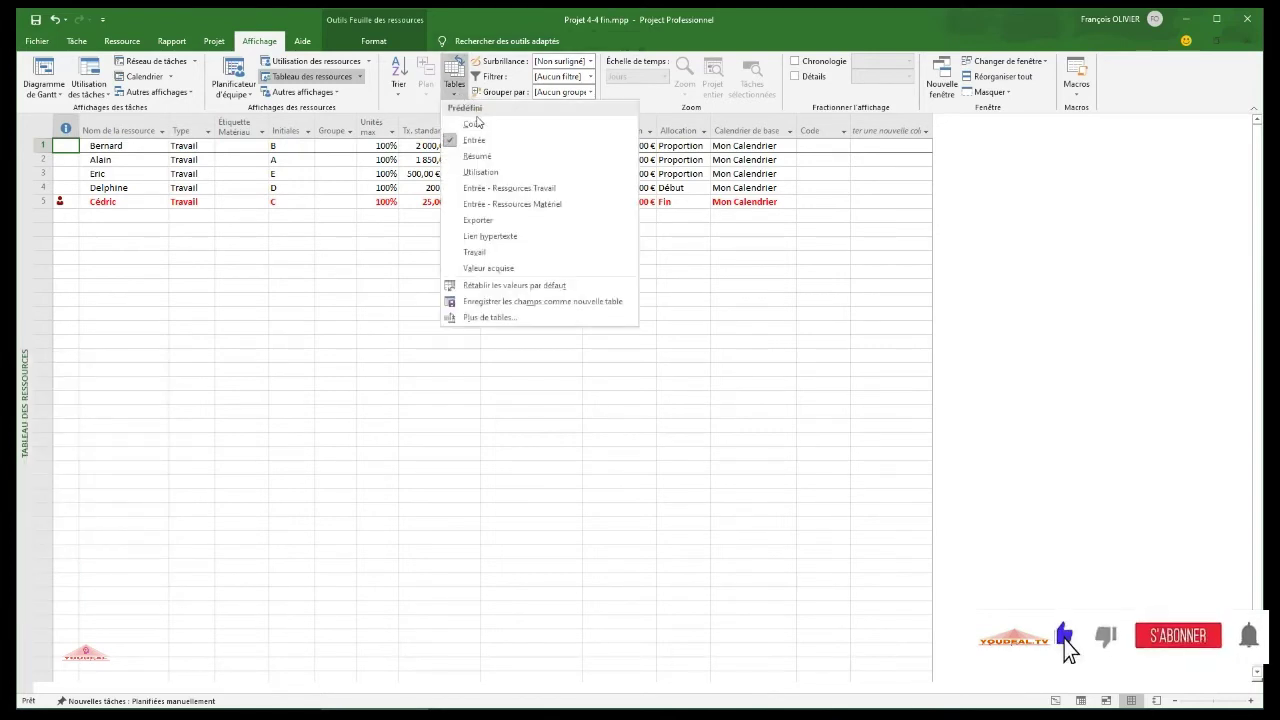
{"action": "left_click", "coordinate": [473, 123]}
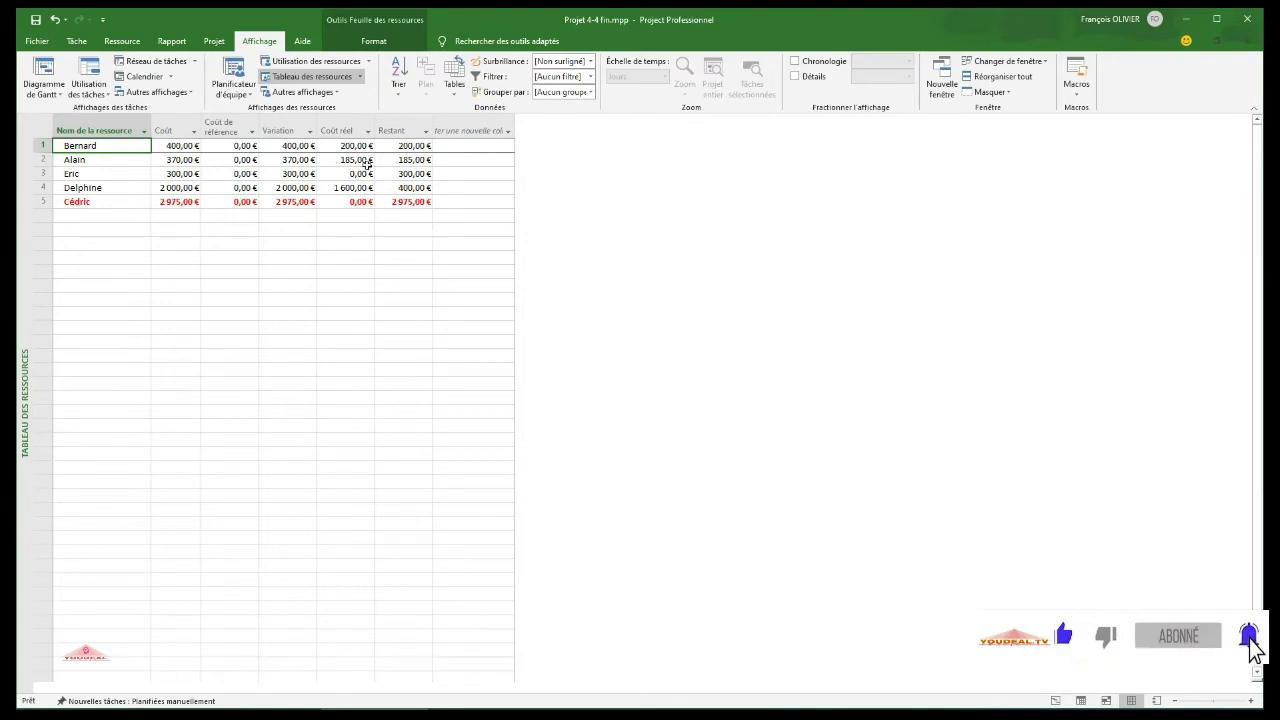
Apply the Résumé table and autofit the Pointe, Tx. standard and overtime rate columns.
{"action": "left_click", "coordinate": [452, 86]}
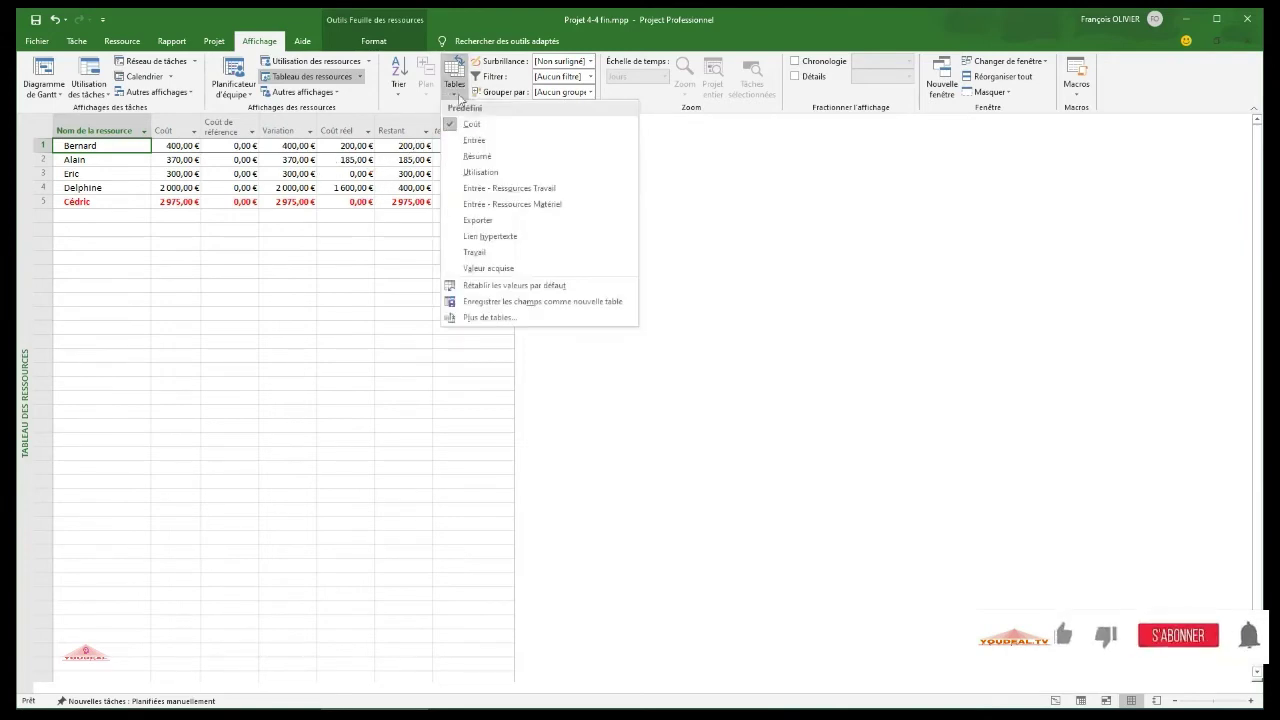
{"action": "left_click", "coordinate": [475, 157]}
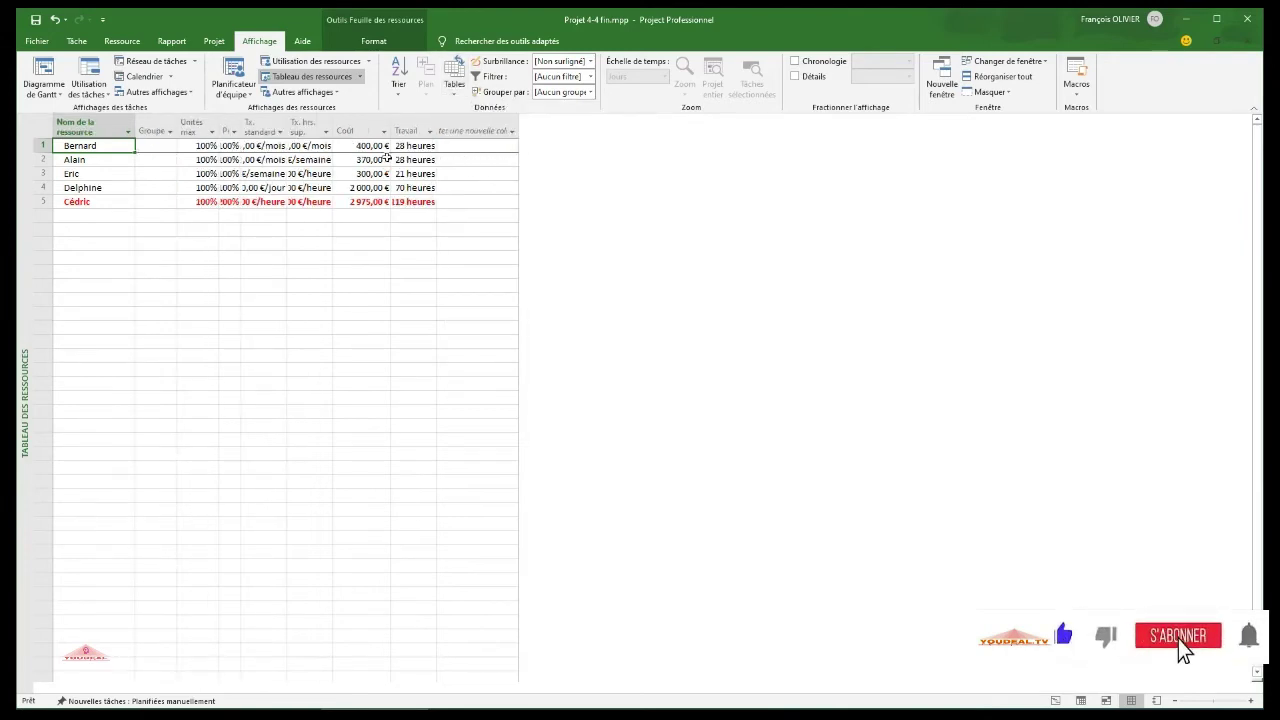
{"action": "double_click", "coordinate": [240, 120]}
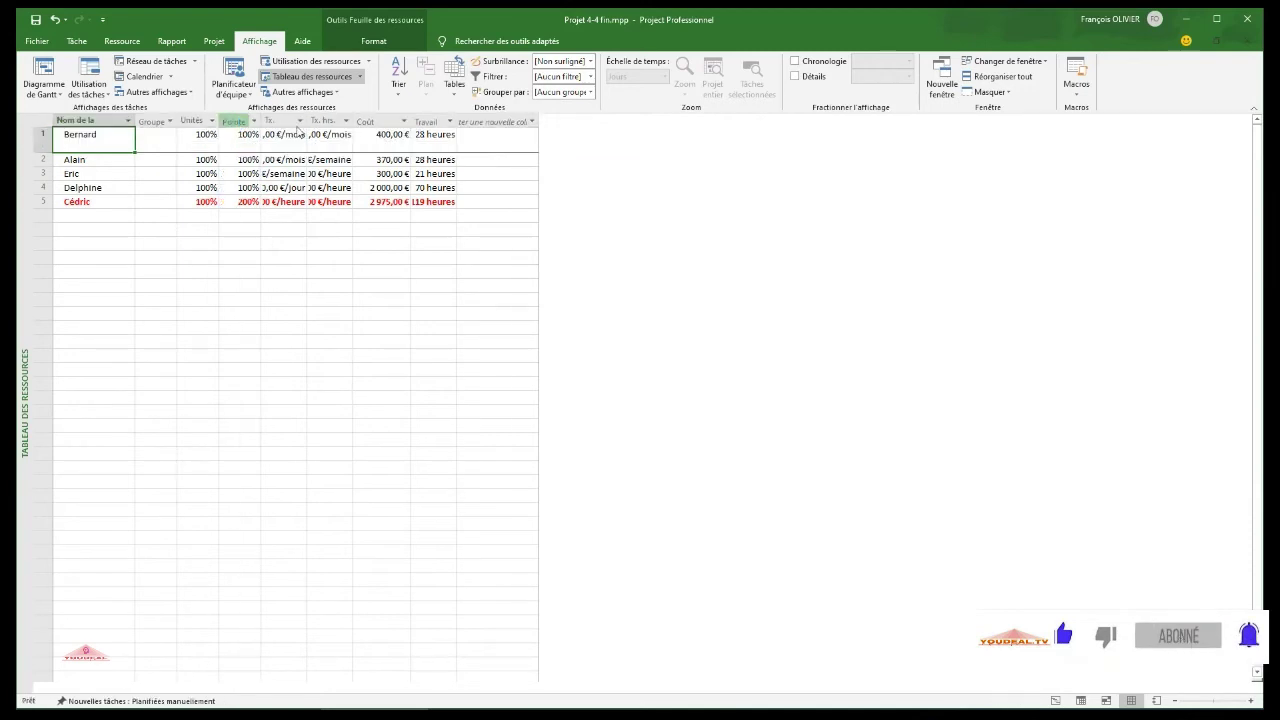
{"action": "double_click", "coordinate": [307, 120]}
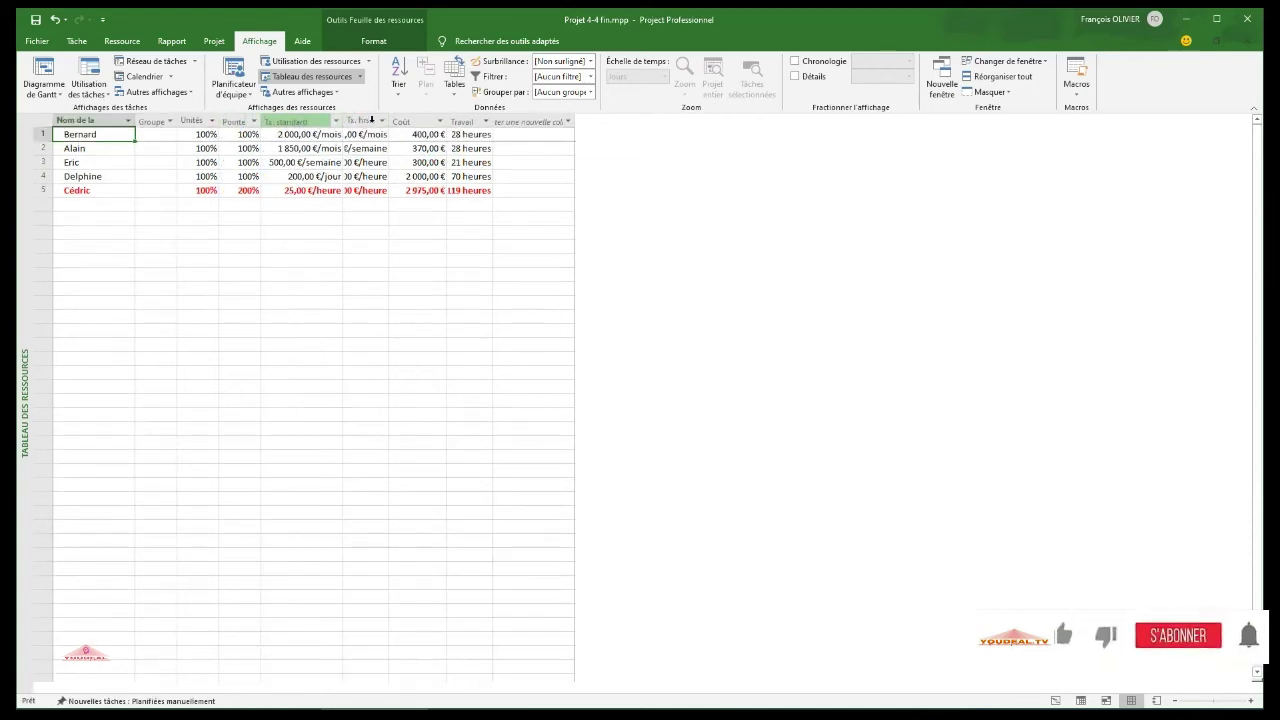
{"action": "double_click", "coordinate": [386, 121]}
Show the Utilisation, Entrée - Ressources Travail, Entrée - Ressources Matériel and Exporter resource tables.
{"action": "left_click", "coordinate": [454, 78]}
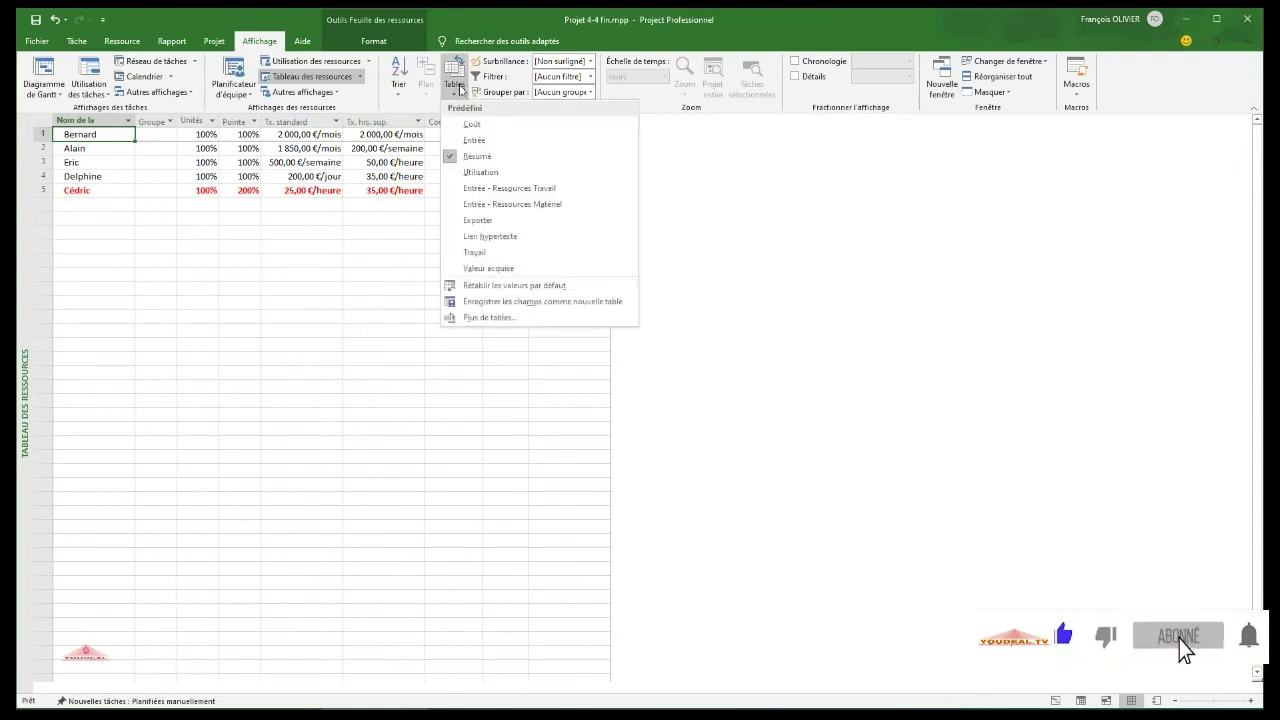
{"action": "left_click", "coordinate": [498, 173]}
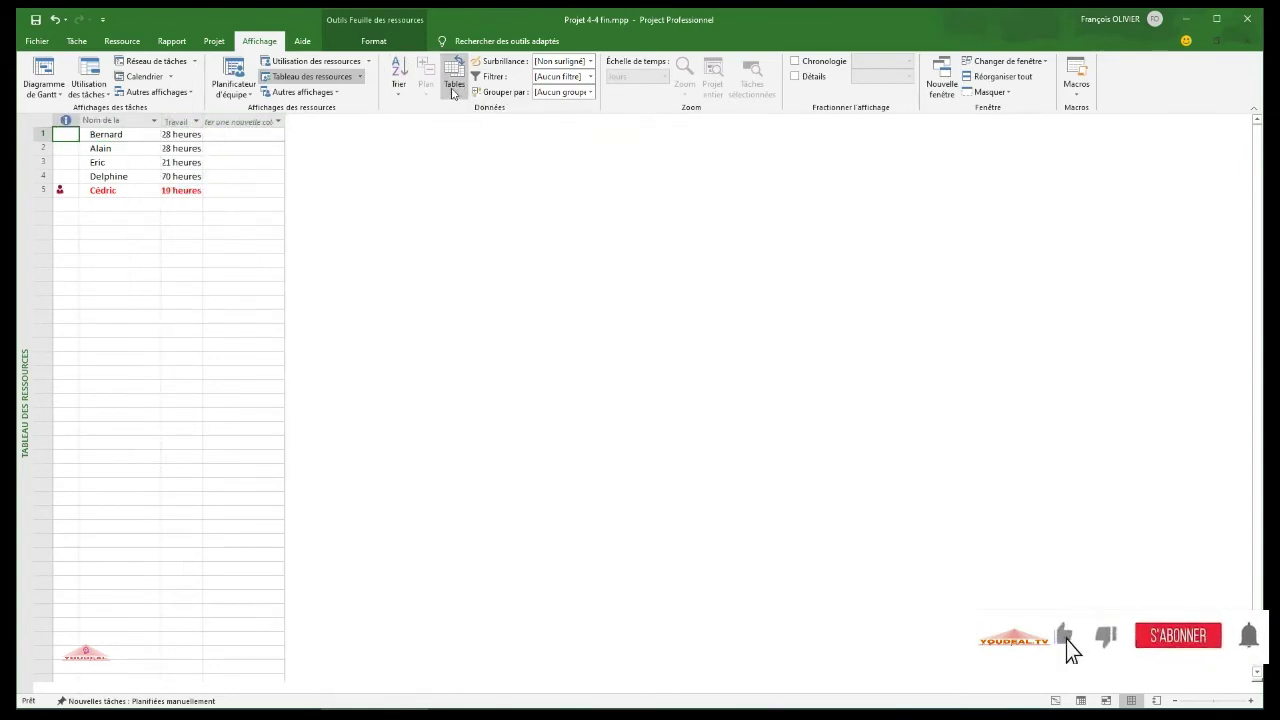
{"action": "left_click", "coordinate": [450, 90]}
{"action": "left_click", "coordinate": [497, 192]}
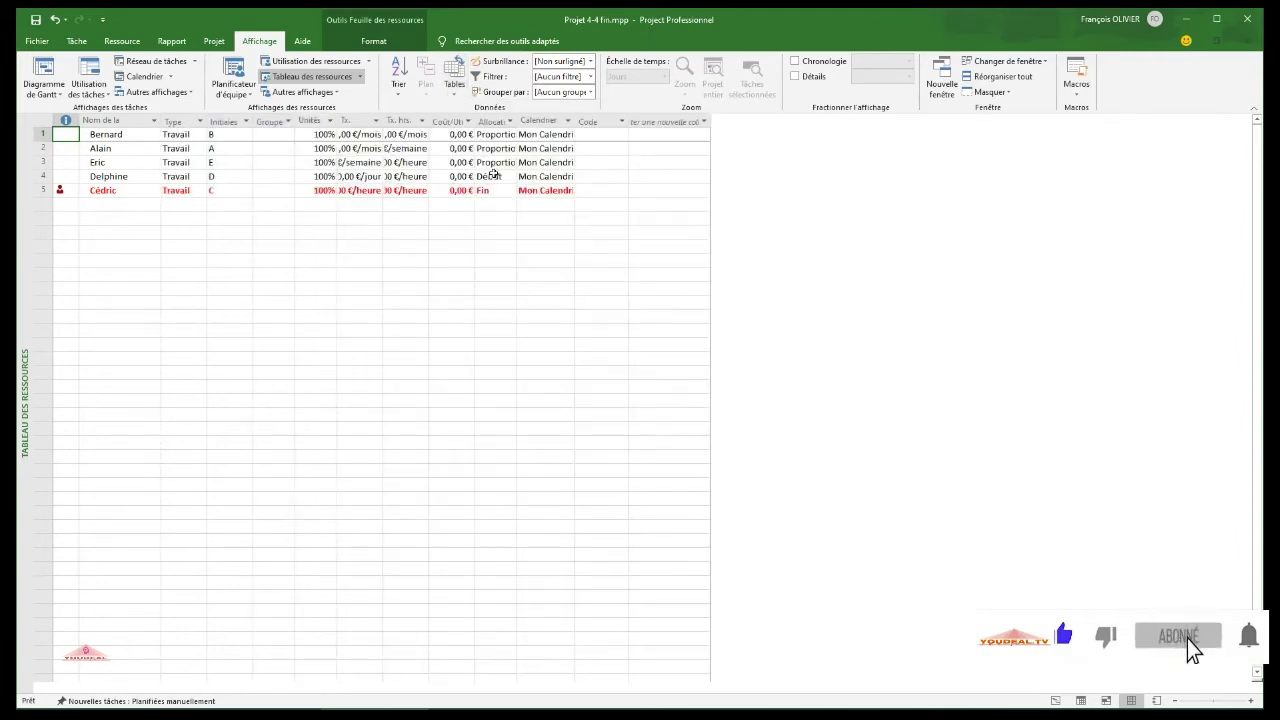
{"action": "left_click", "coordinate": [454, 84]}
{"action": "left_click", "coordinate": [483, 204]}
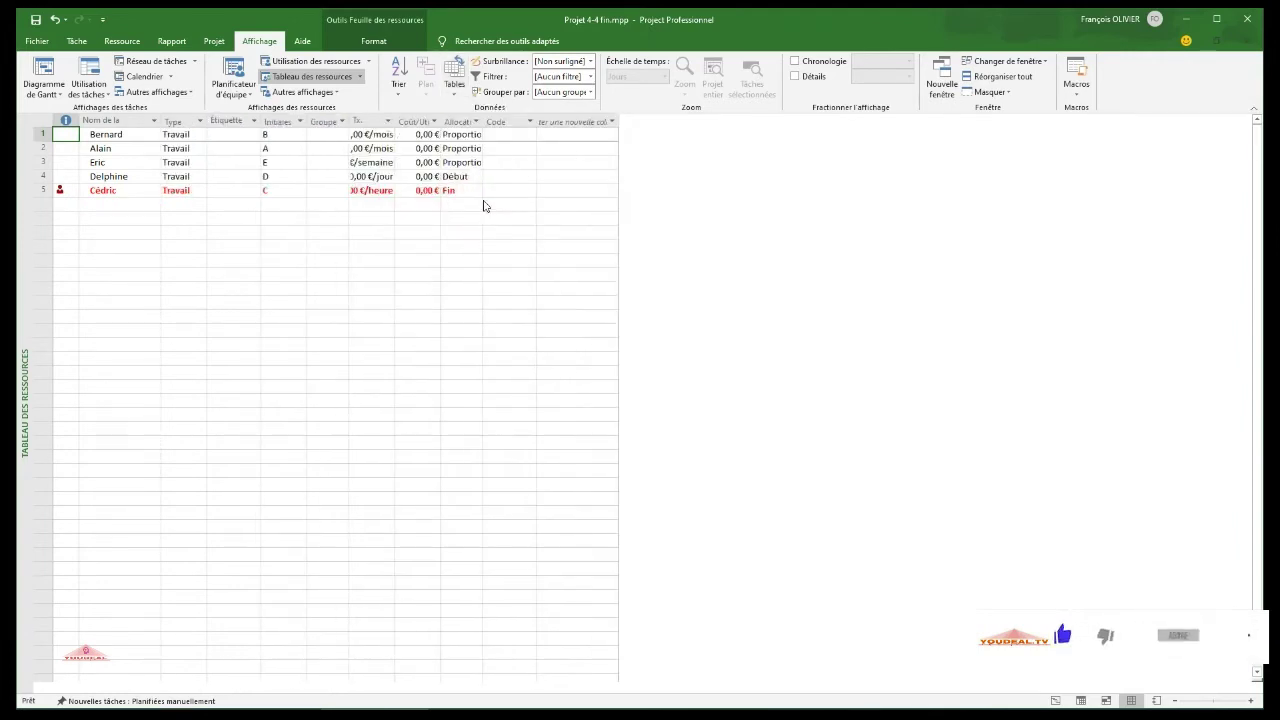
{"action": "left_click", "coordinate": [449, 88]}
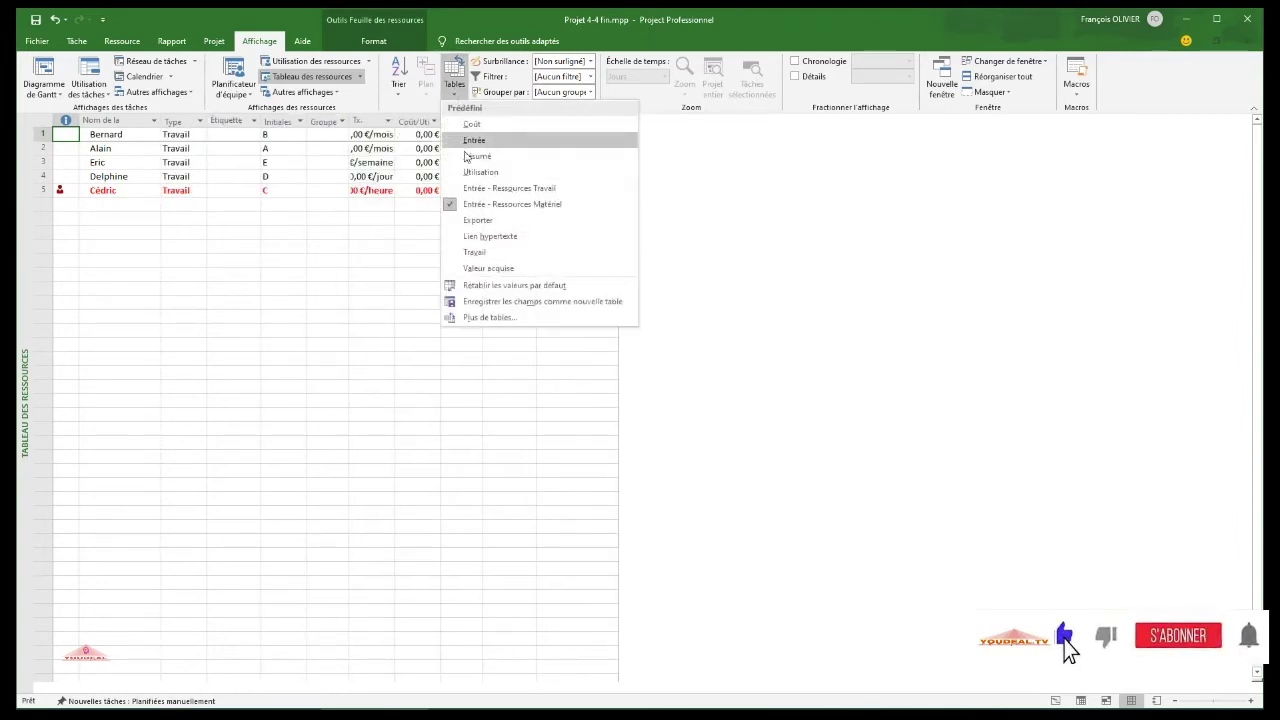
{"action": "left_click", "coordinate": [475, 217]}
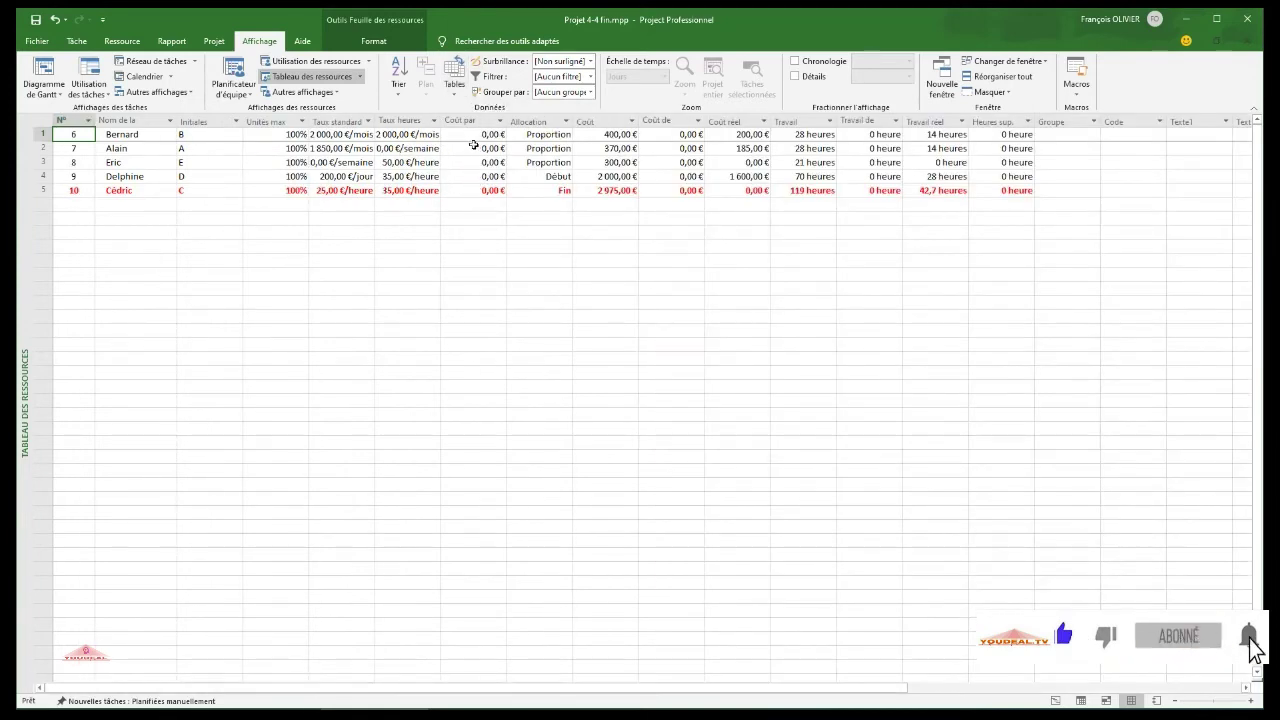
Apply the Travail table, return to Entrée, then open the Utilisation des tâches view.
{"action": "left_click", "coordinate": [454, 82]}
{"action": "left_click", "coordinate": [475, 252]}
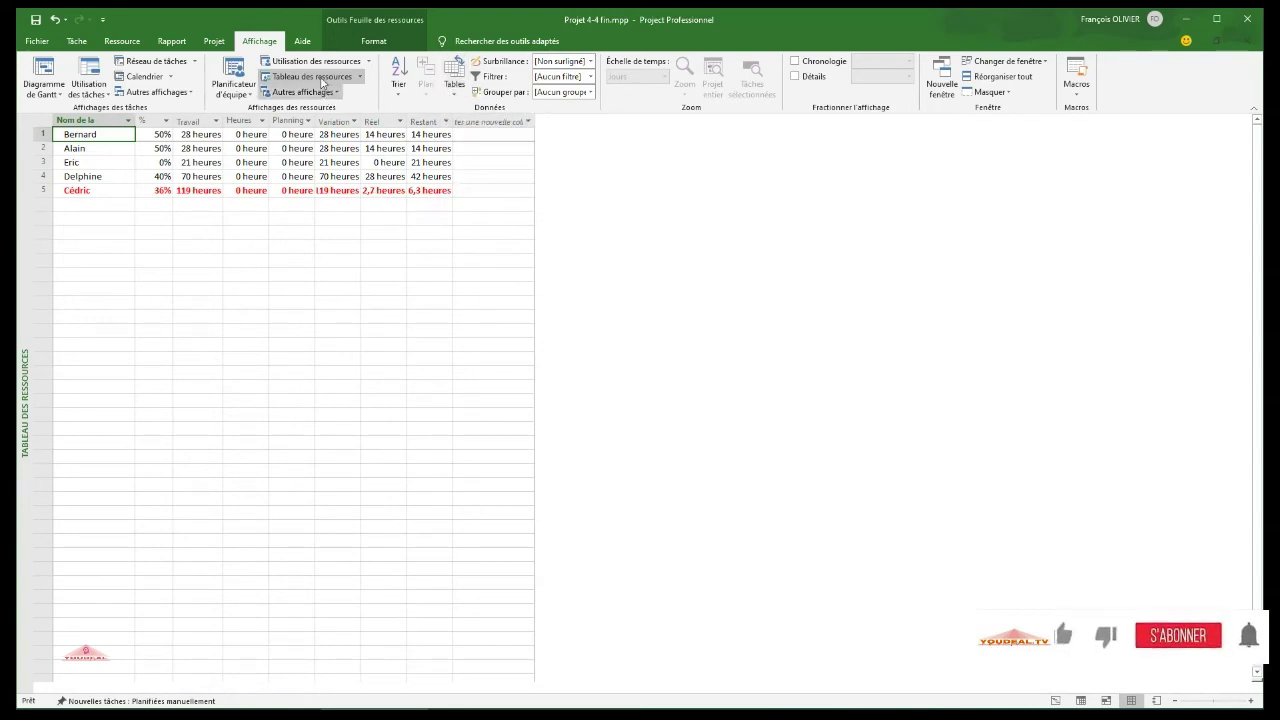
{"action": "left_click", "coordinate": [454, 96]}
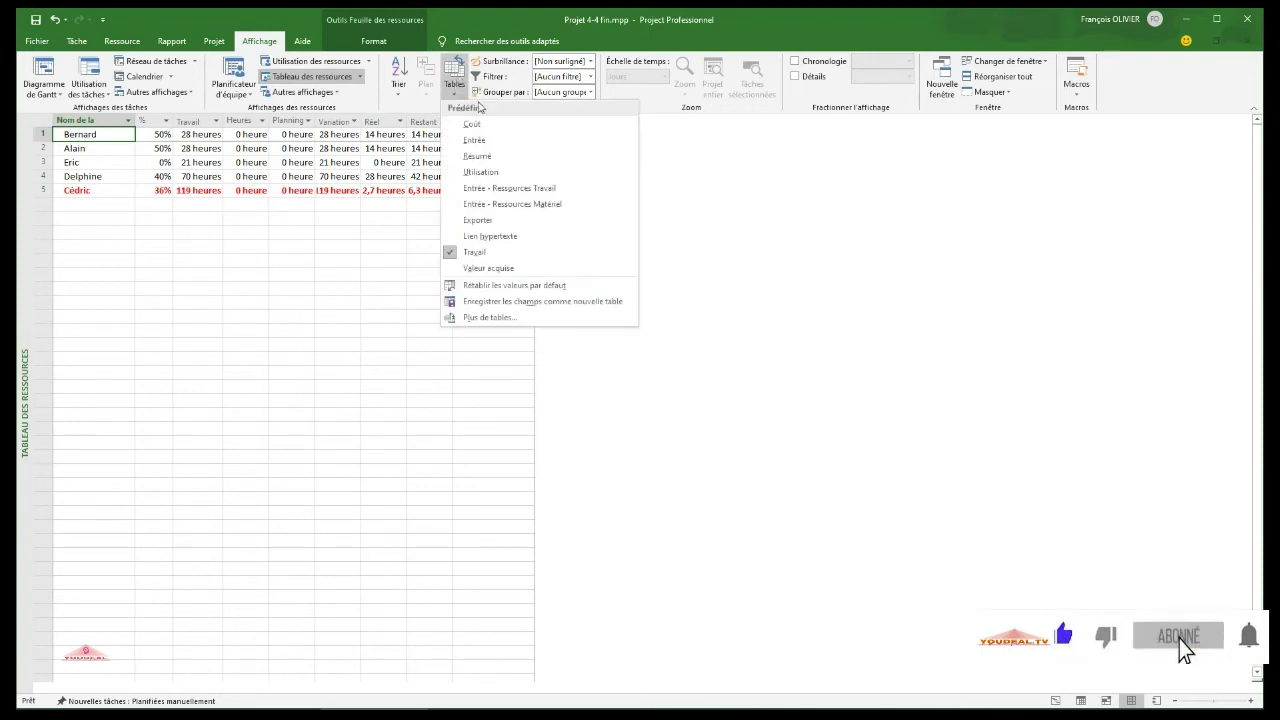
{"action": "left_click", "coordinate": [486, 141]}
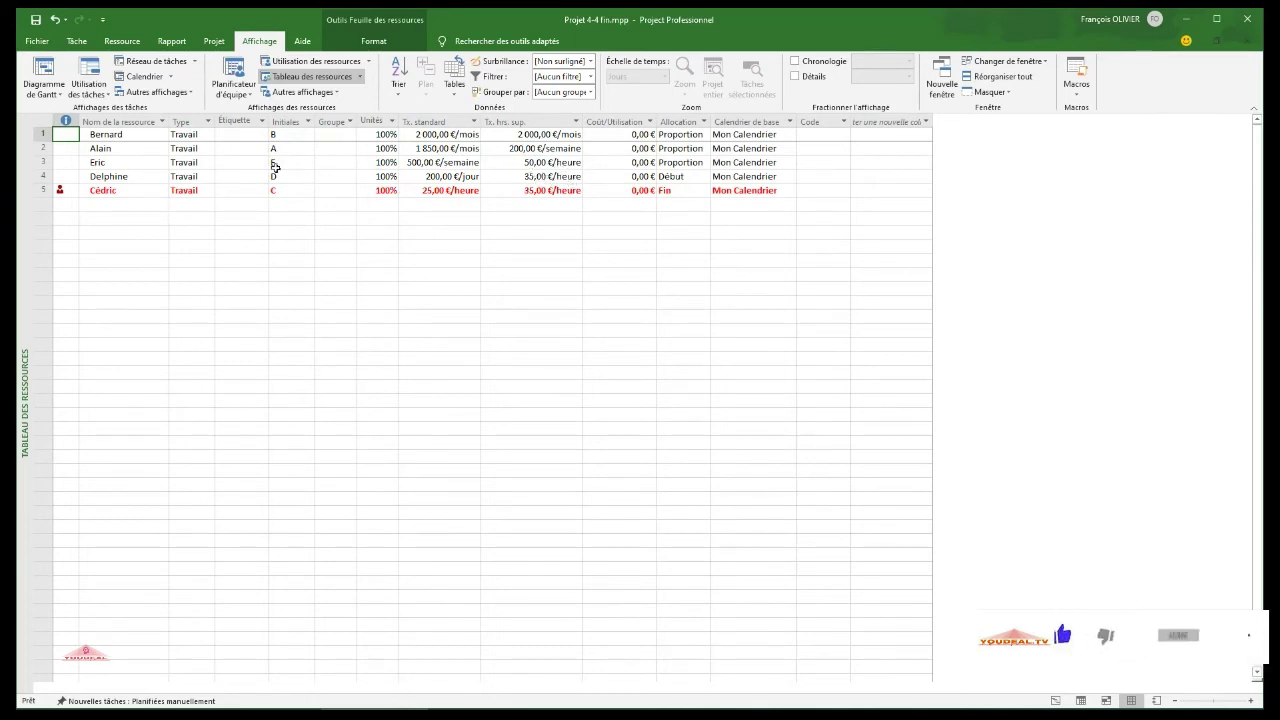
{"action": "left_click", "coordinate": [89, 78]}
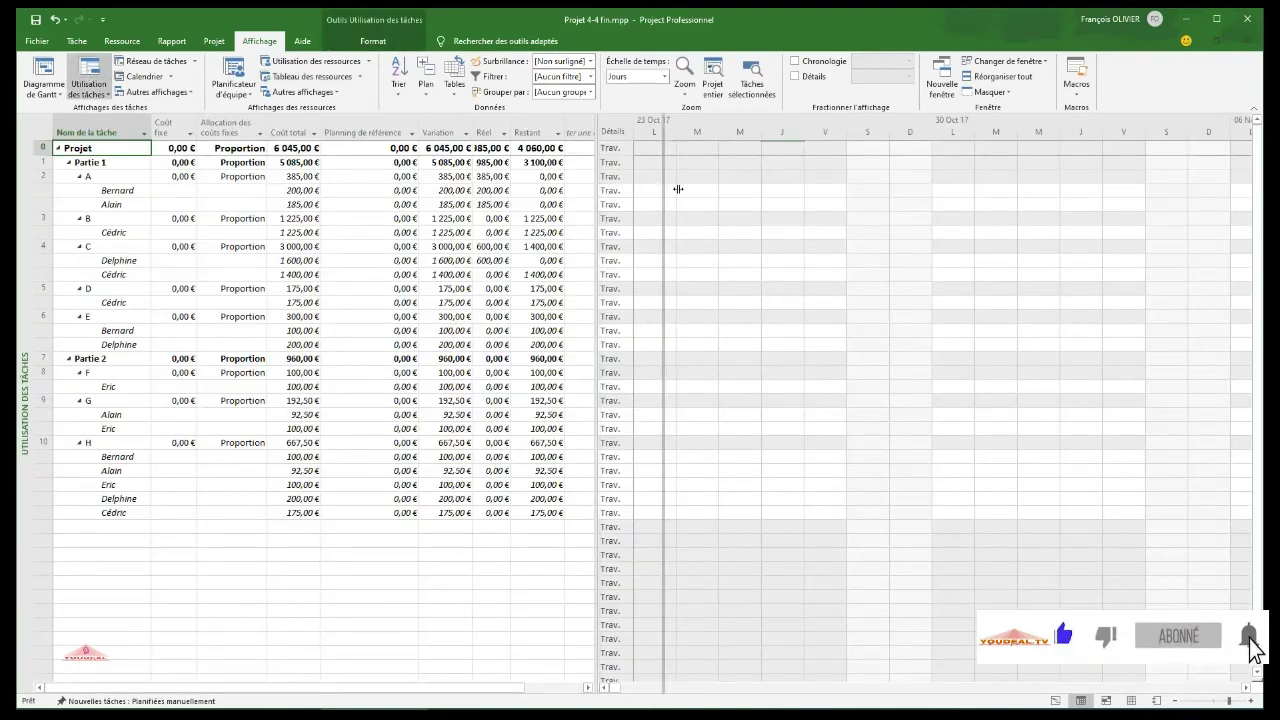
Widen the task usage table pane and switch between the Entrée and Coût tables.
{"action": "left_click_drag", "start_coordinate": [597, 237], "coordinate": [887, 269]}
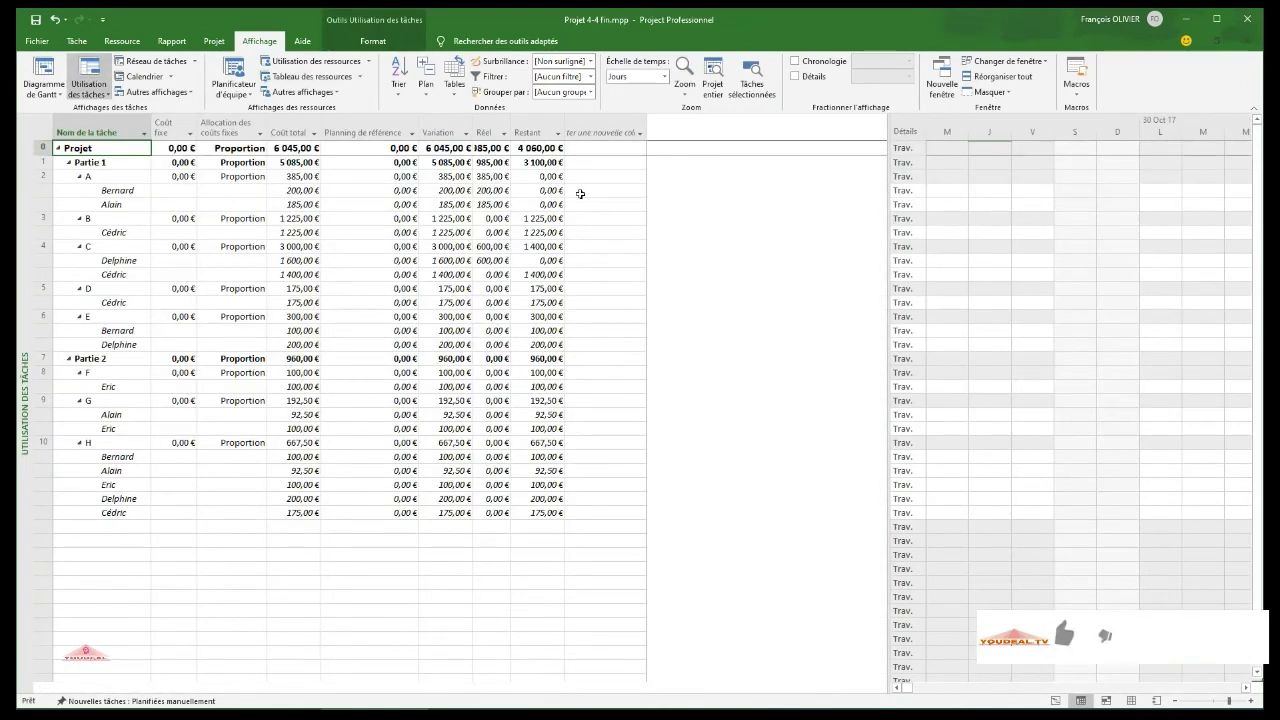
{"action": "left_click", "coordinate": [454, 86]}
{"action": "left_click", "coordinate": [474, 140]}
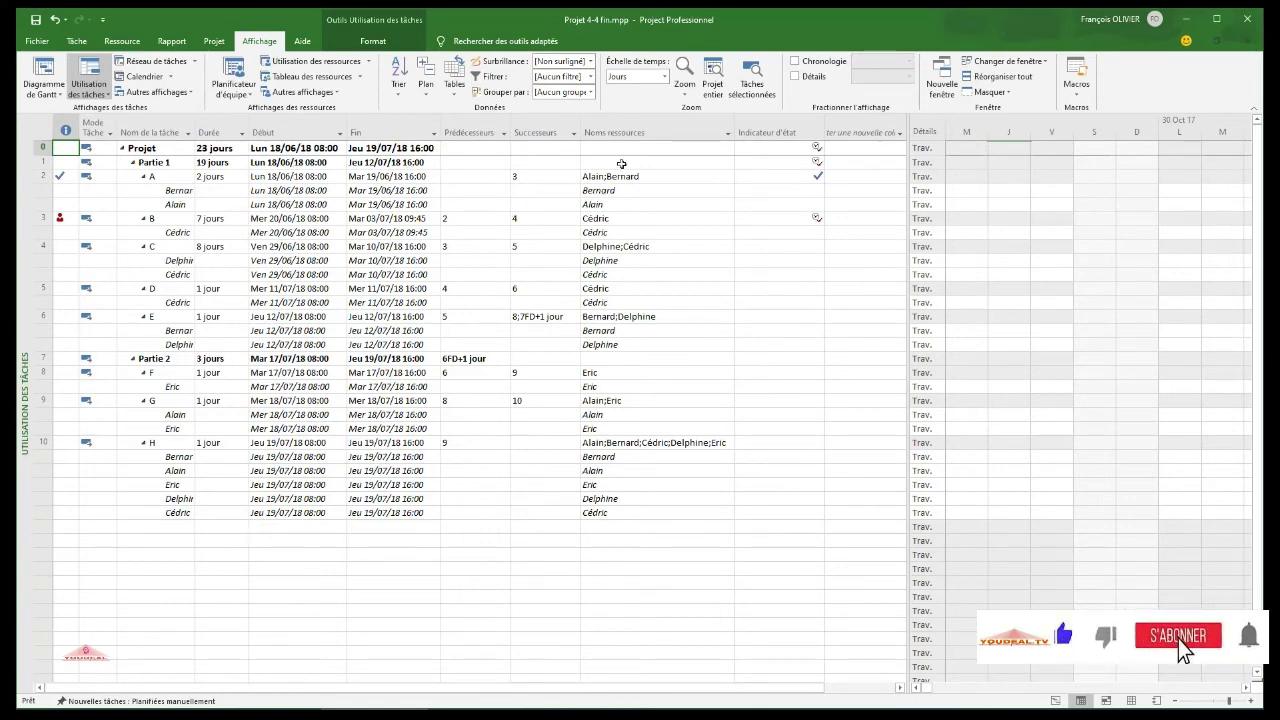
{"action": "left_click", "coordinate": [454, 84]}
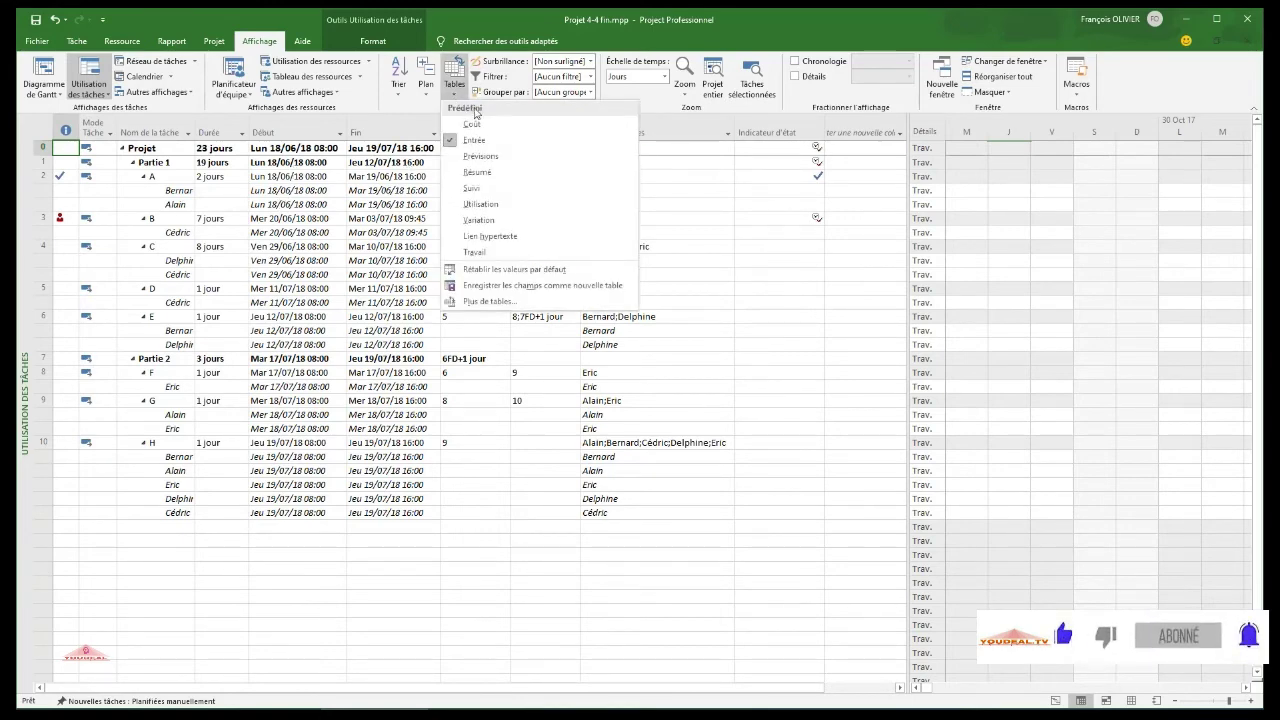
{"action": "left_click", "coordinate": [478, 126]}
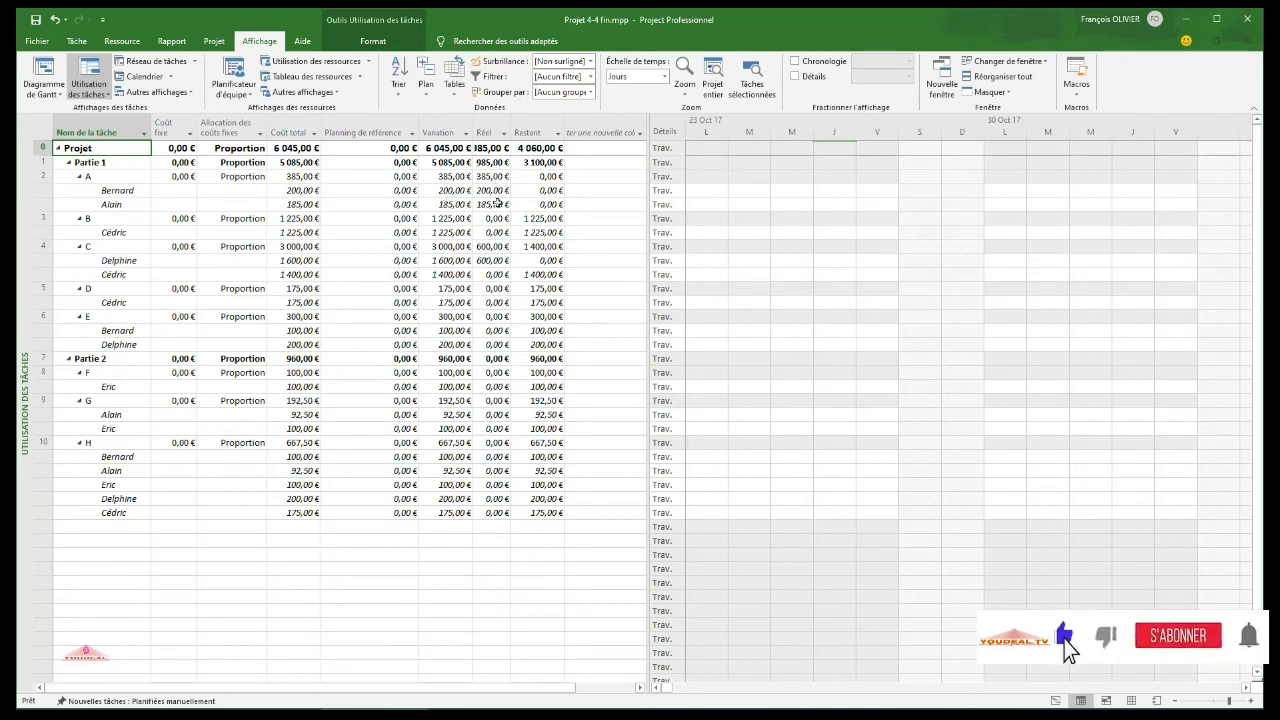
{"action": "left_click", "coordinate": [454, 80]}
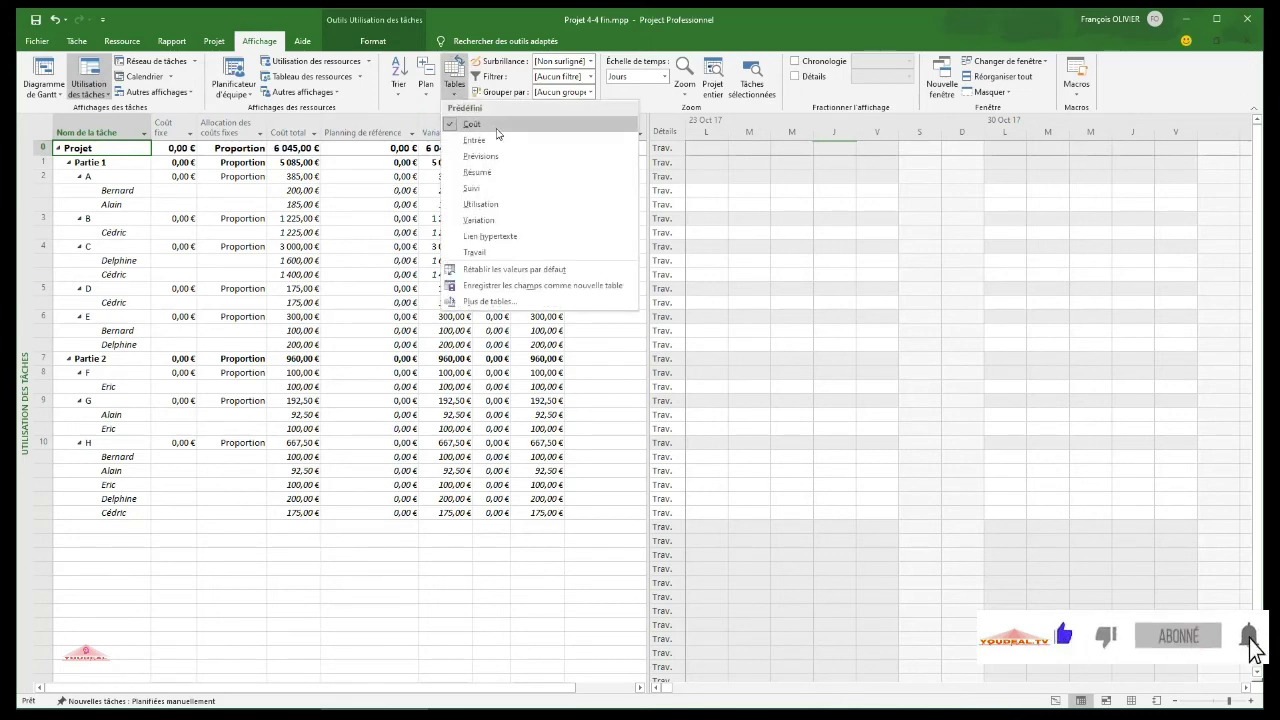
{"action": "left_click", "coordinate": [497, 142]}
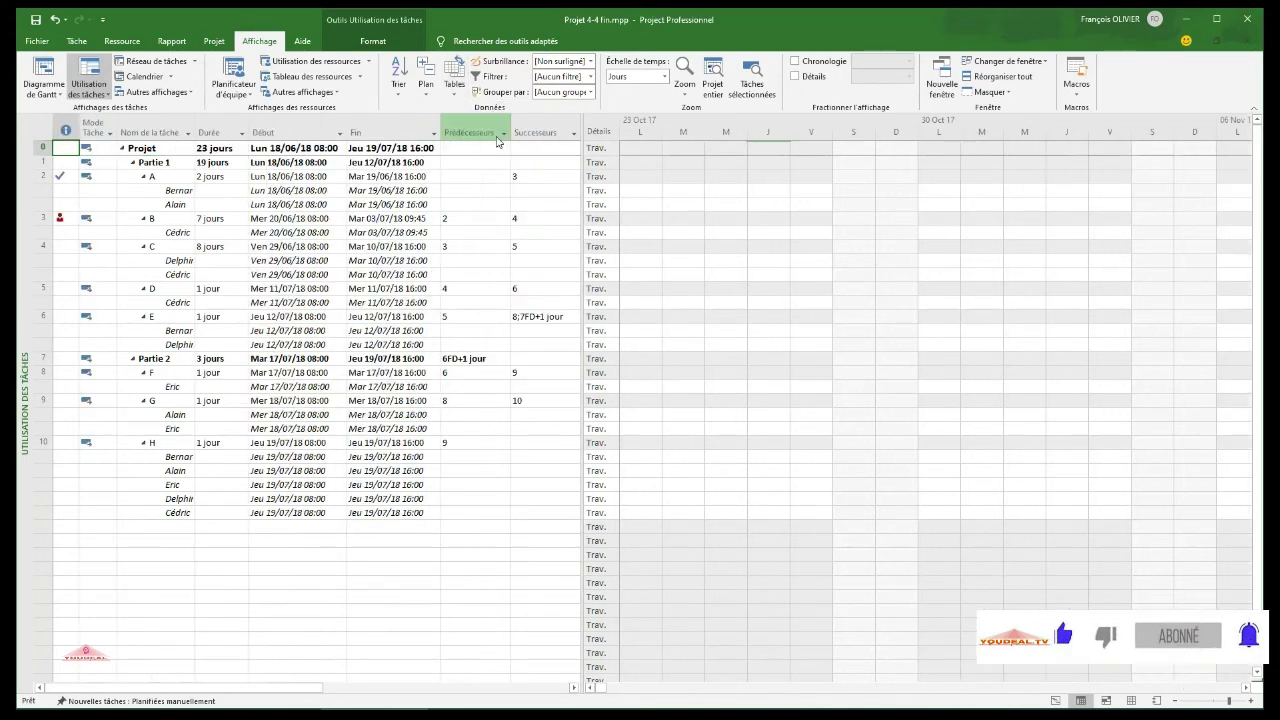
Apply the late-dates scheduling table, widen the pane to show Marge totale, then Résumé.
{"action": "left_click", "coordinate": [454, 94]}
{"action": "left_click", "coordinate": [481, 160]}
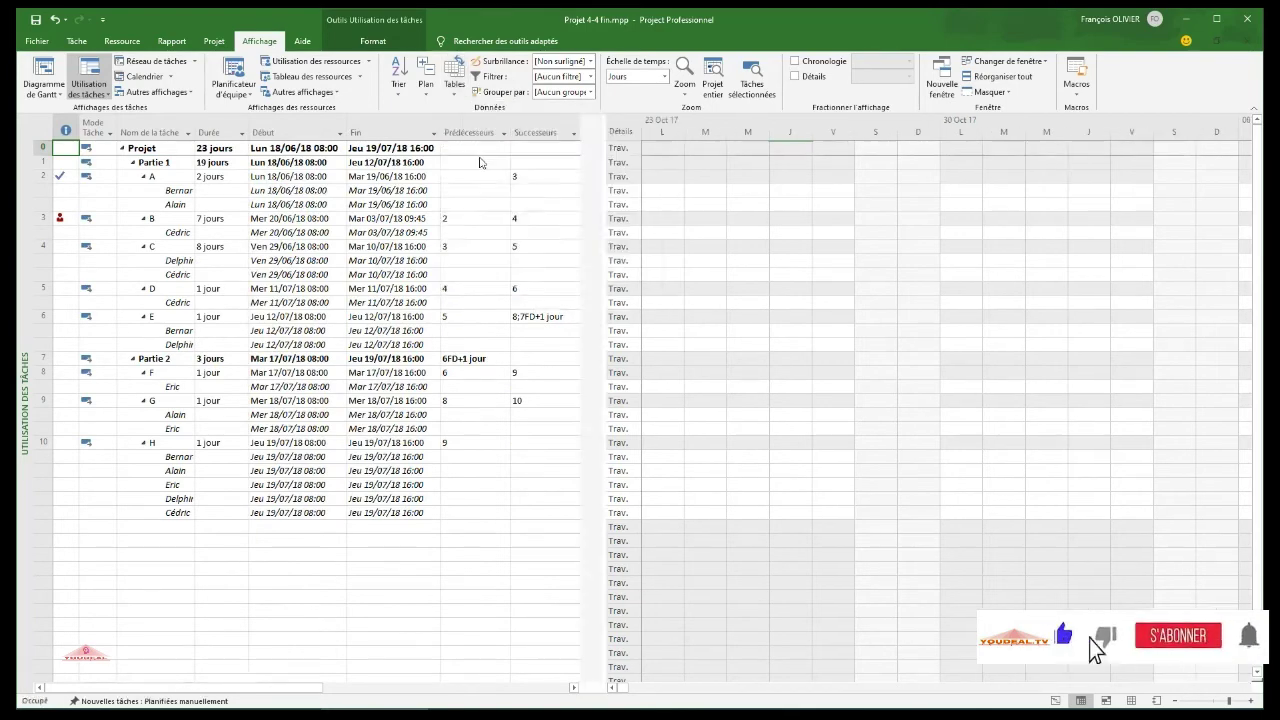
{"action": "left_click", "coordinate": [606, 138]}
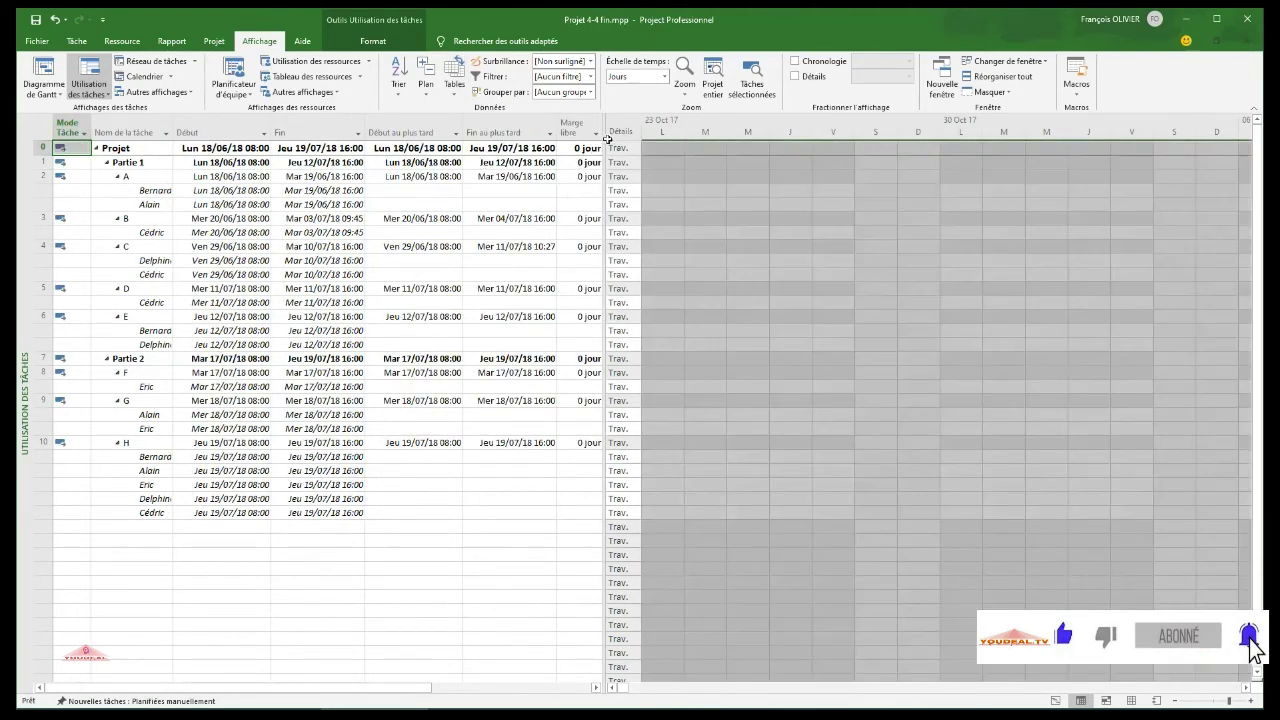
{"action": "left_click_drag", "start_coordinate": [603, 133], "coordinate": [856, 133]}
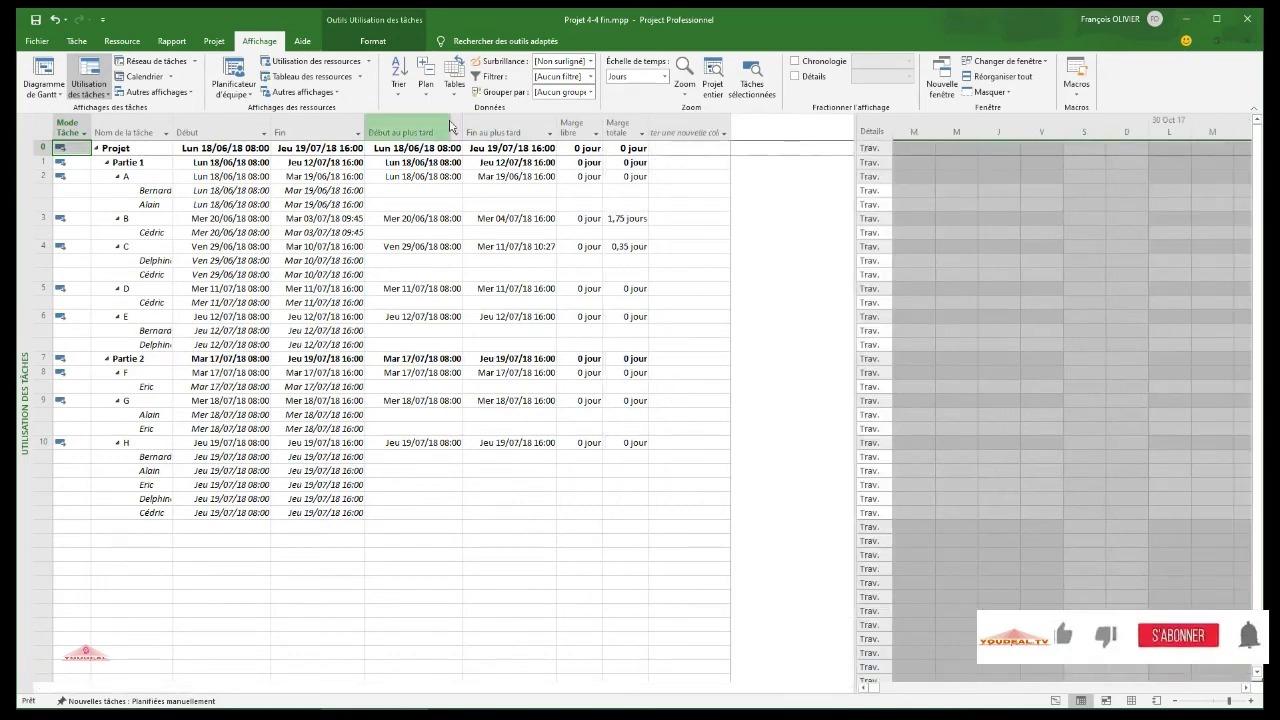
{"action": "left_click", "coordinate": [451, 90]}
{"action": "left_click", "coordinate": [487, 172]}
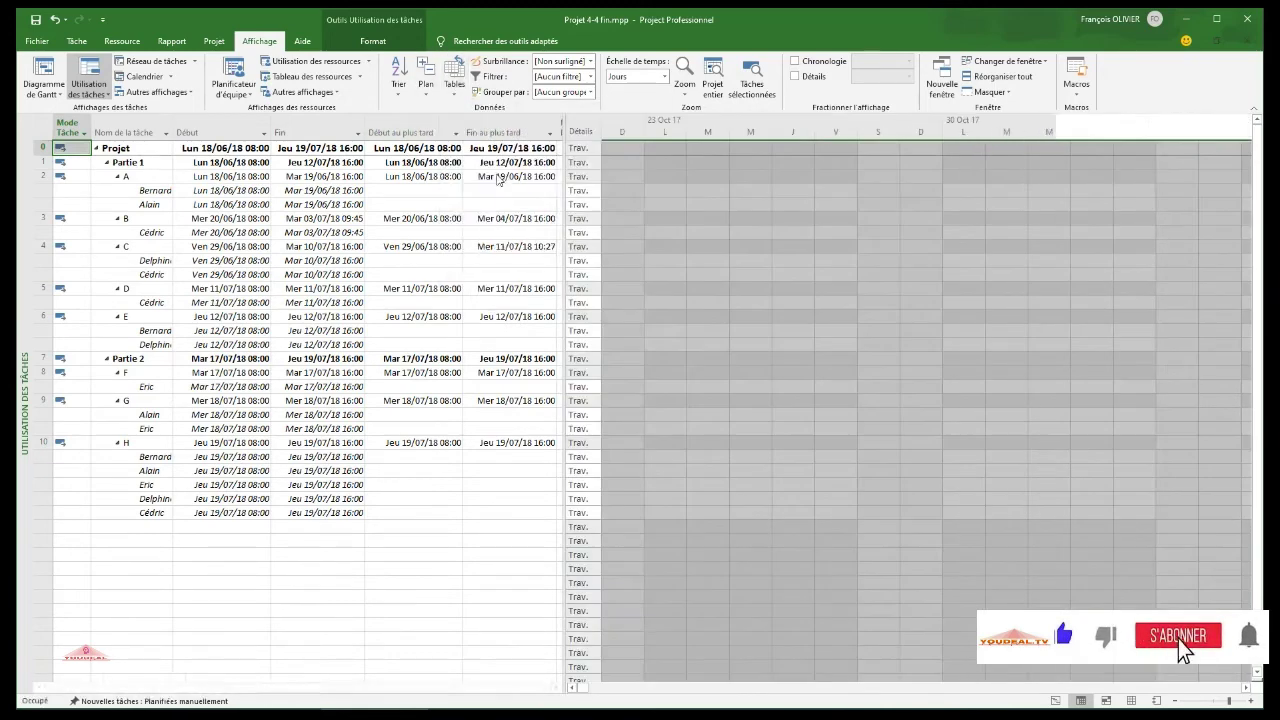
Apply the Suivi, Utilisation and Variation tables, widening the pane to show baseline columns.
{"action": "left_click", "coordinate": [453, 88]}
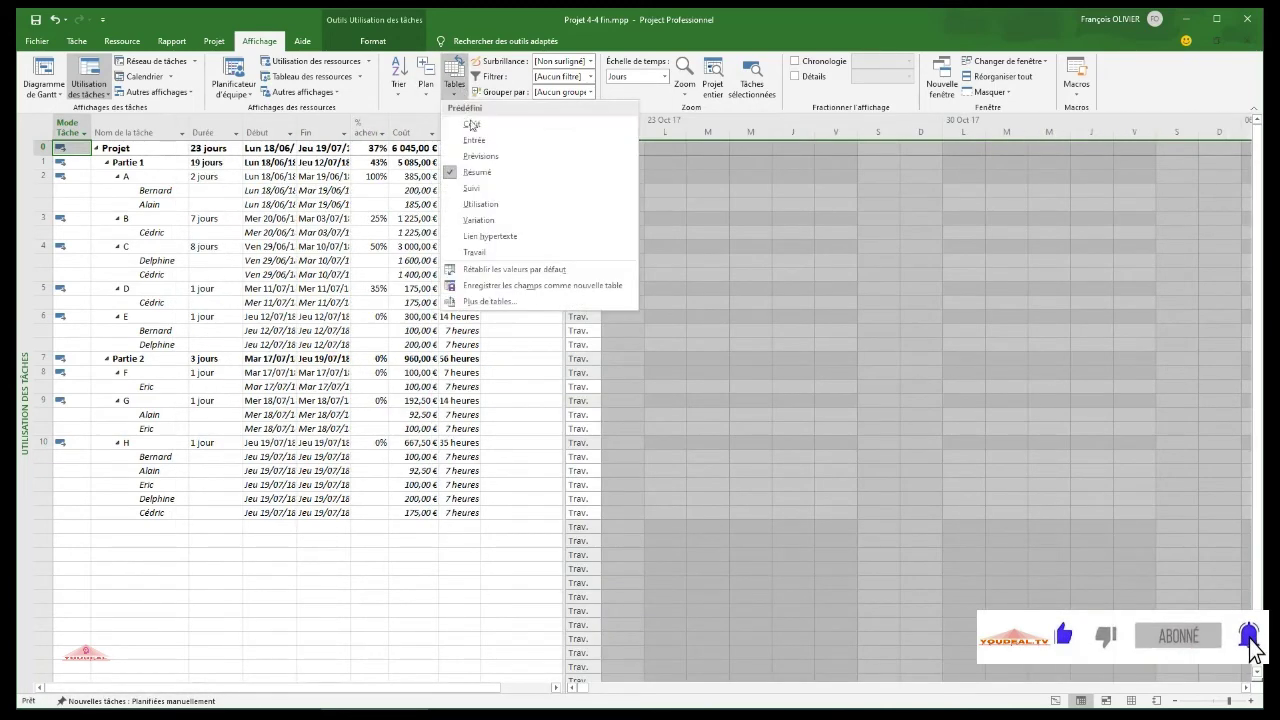
{"action": "left_click", "coordinate": [496, 191]}
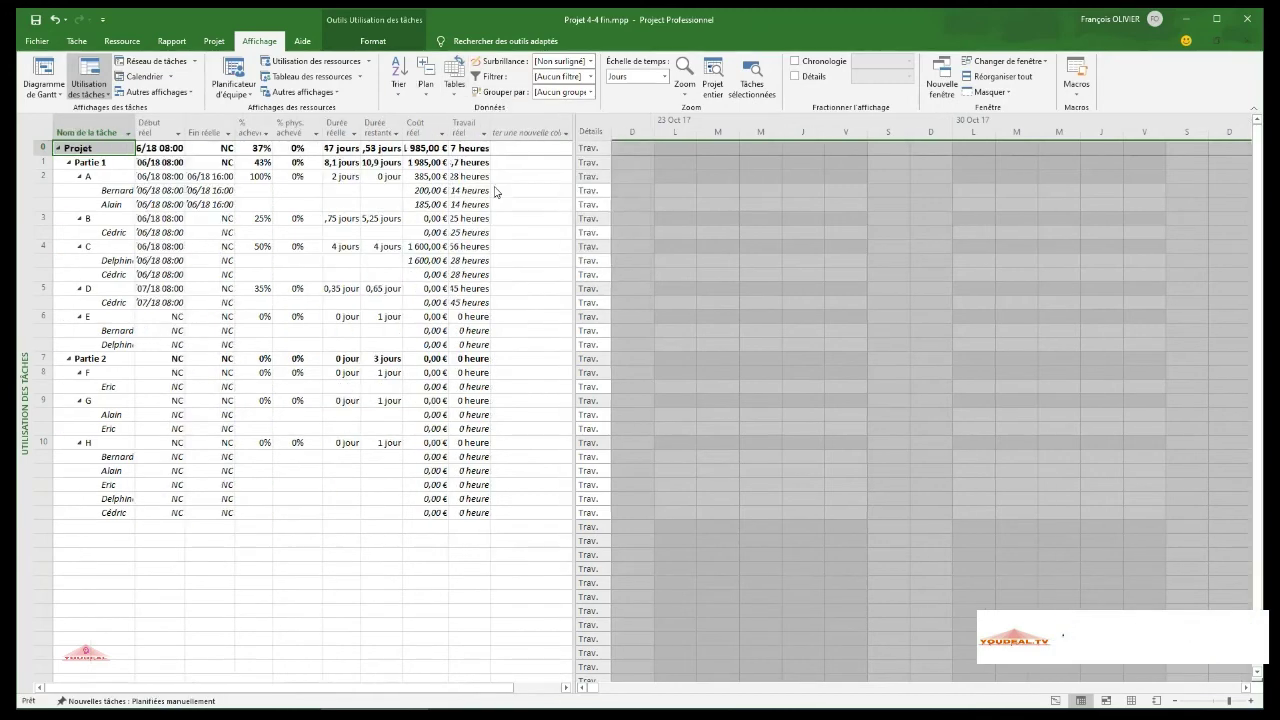
{"action": "left_click", "coordinate": [455, 88]}
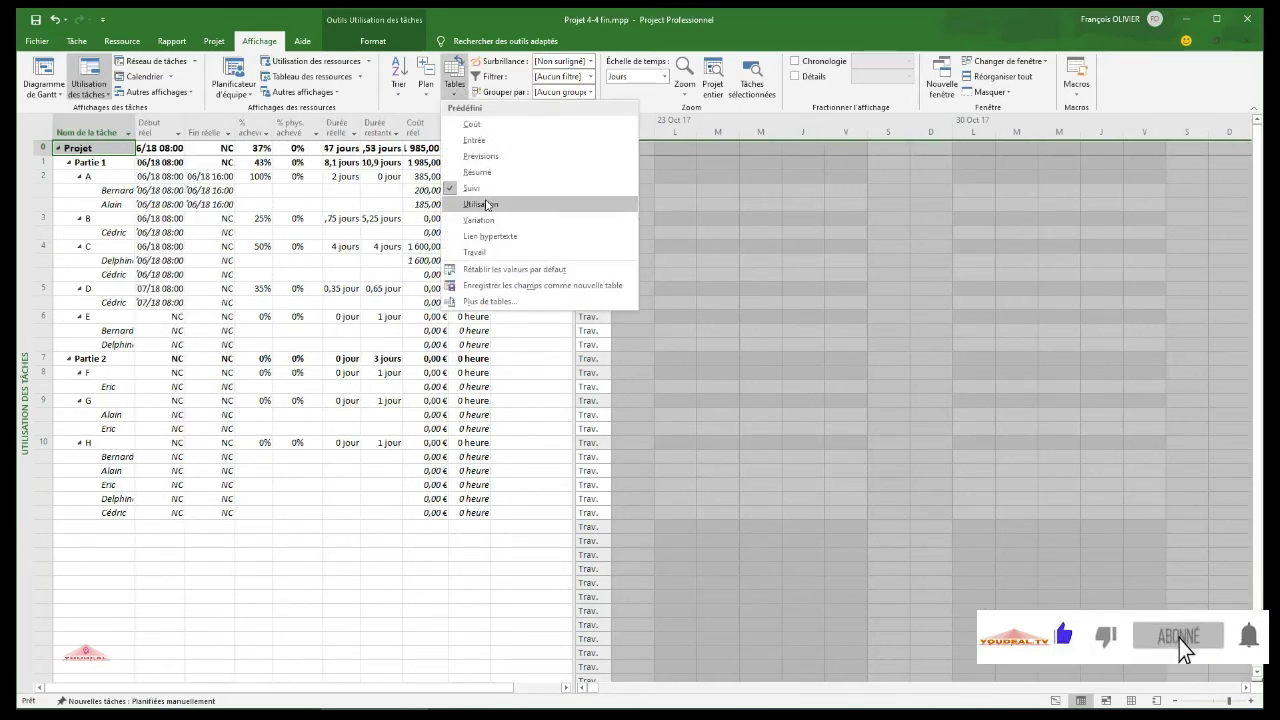
{"action": "left_click", "coordinate": [484, 204]}
{"action": "left_click", "coordinate": [454, 82]}
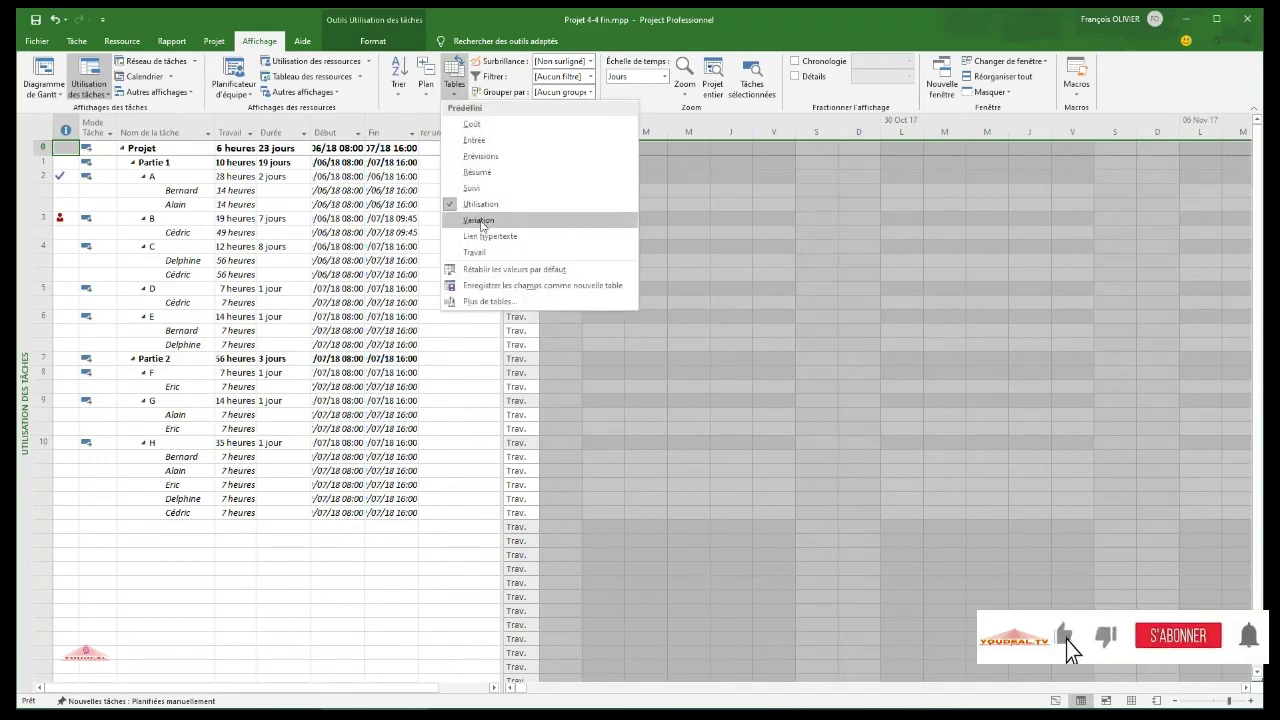
{"action": "left_click", "coordinate": [481, 221]}
{"action": "left_click_drag", "start_coordinate": [503, 129], "coordinate": [791, 131]}
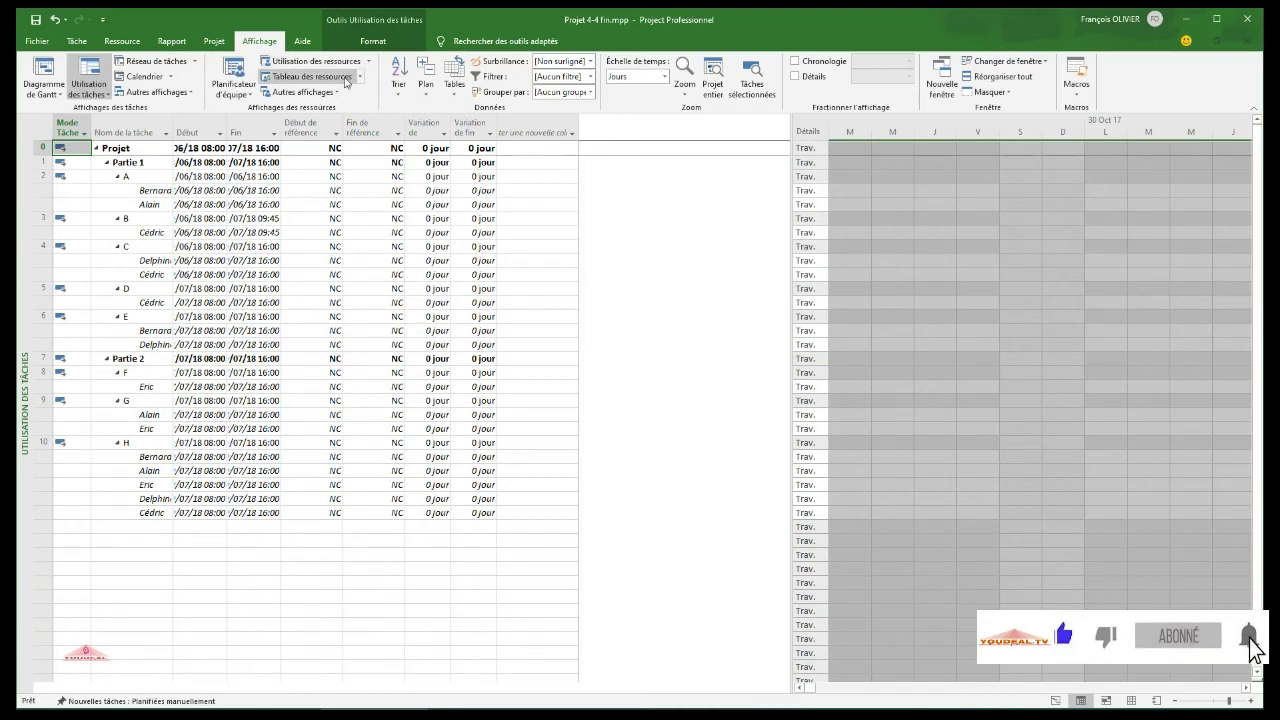
{"action": "left_click", "coordinate": [234, 94]}
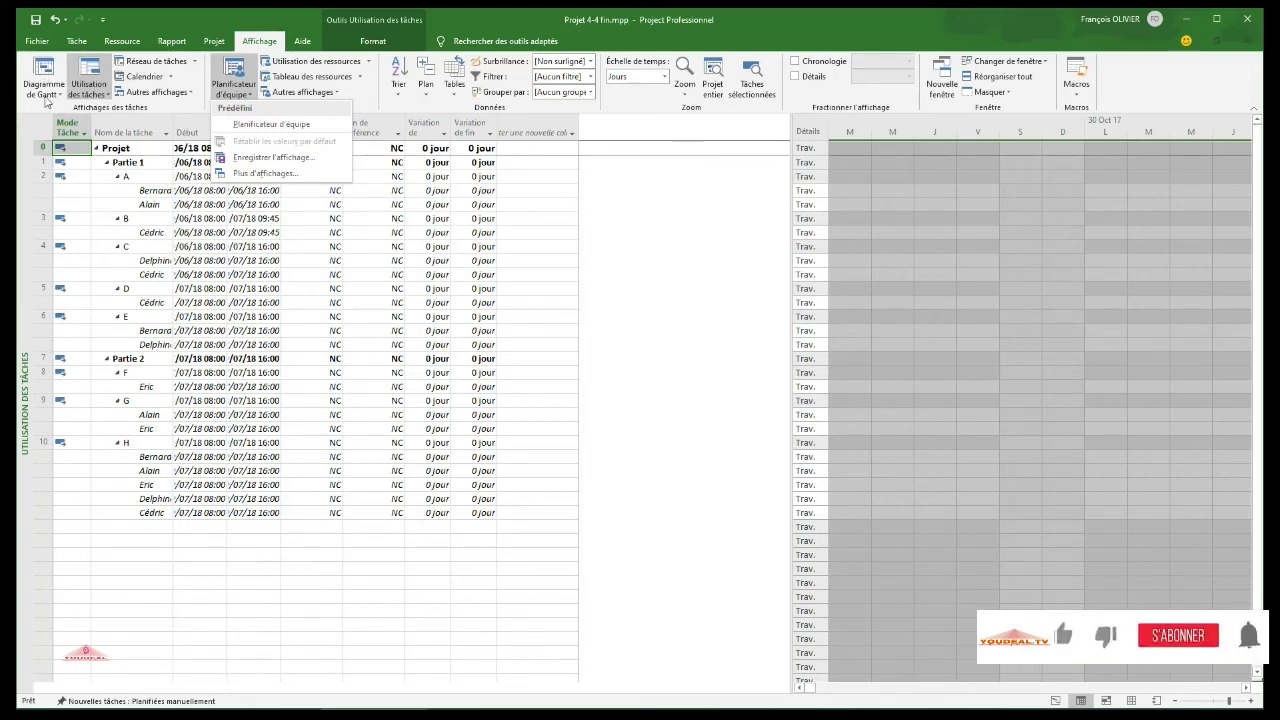
Show the Tableau des tâches with the Coût table and autofit its Réel column.
{"action": "right_click", "coordinate": [31, 213]}
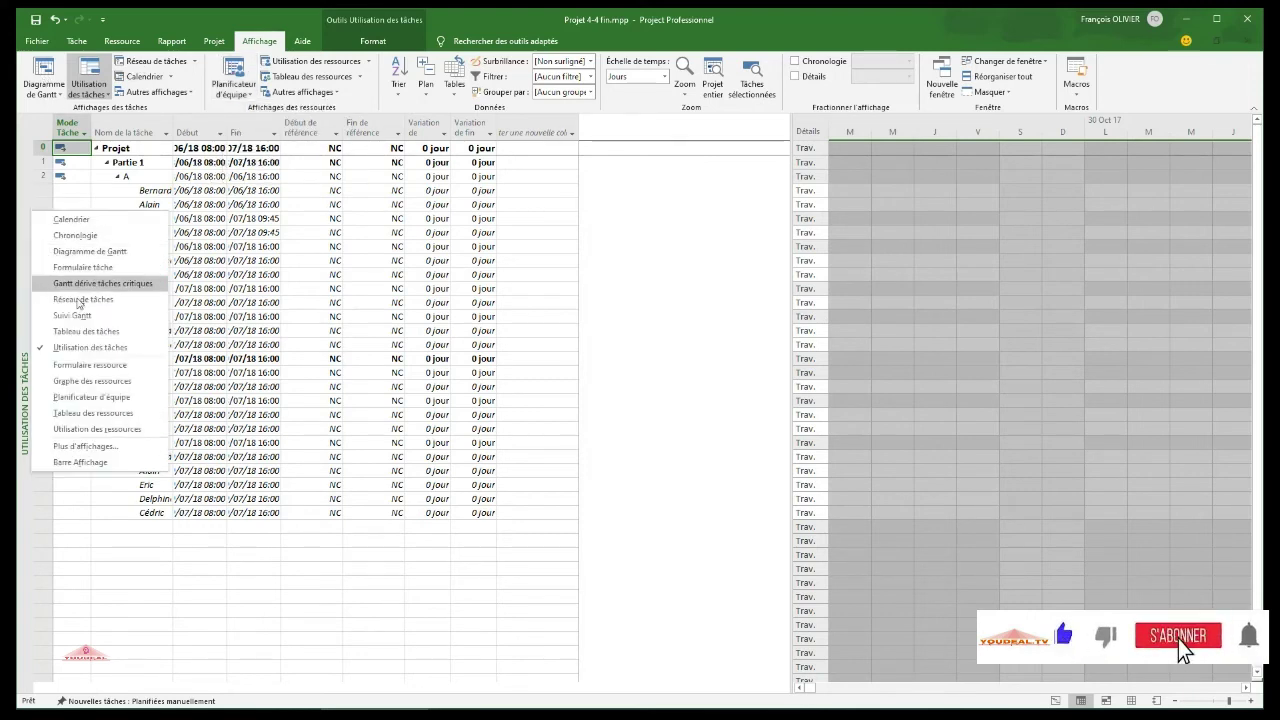
{"action": "left_click", "coordinate": [81, 335]}
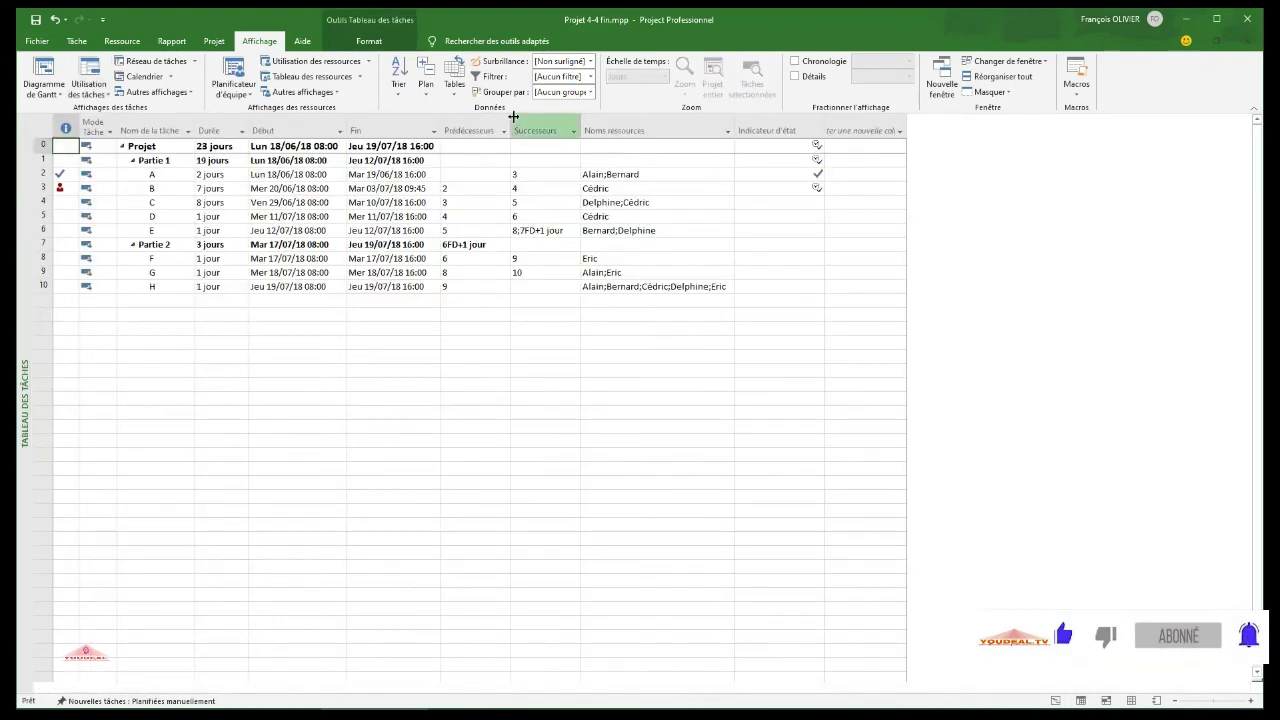
{"action": "left_click", "coordinate": [454, 78]}
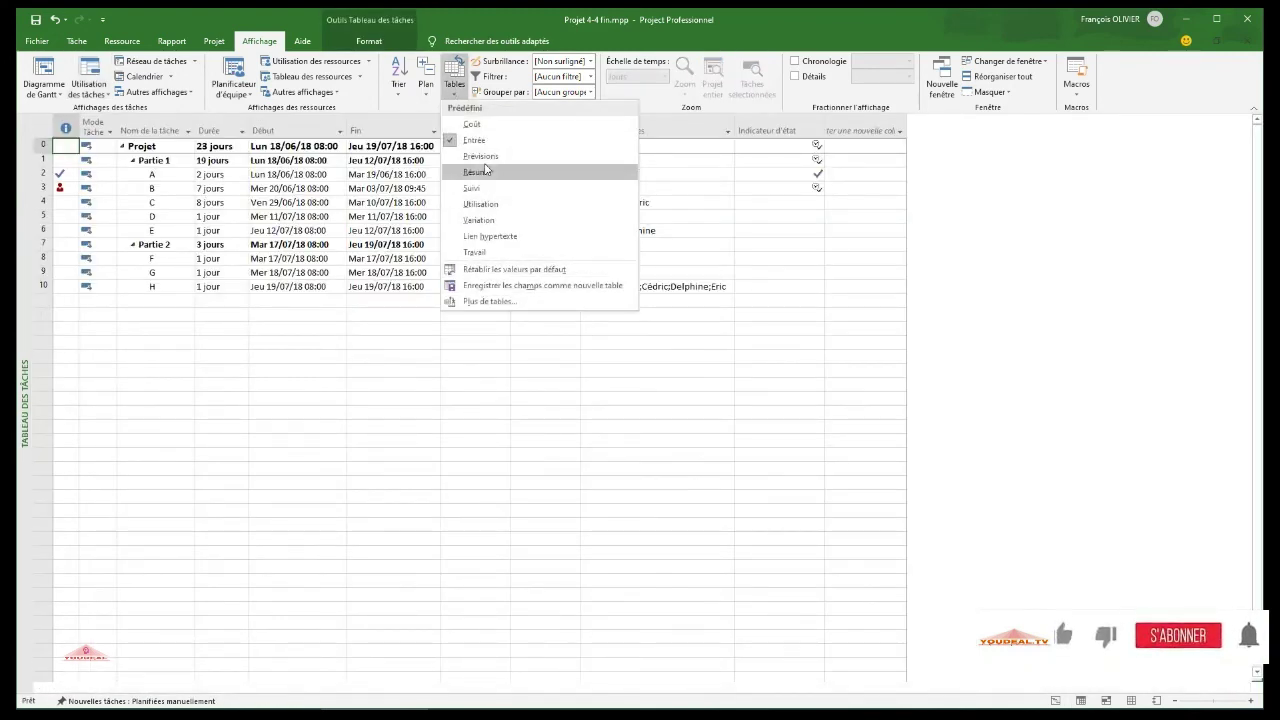
{"action": "left_click", "coordinate": [379, 326]}
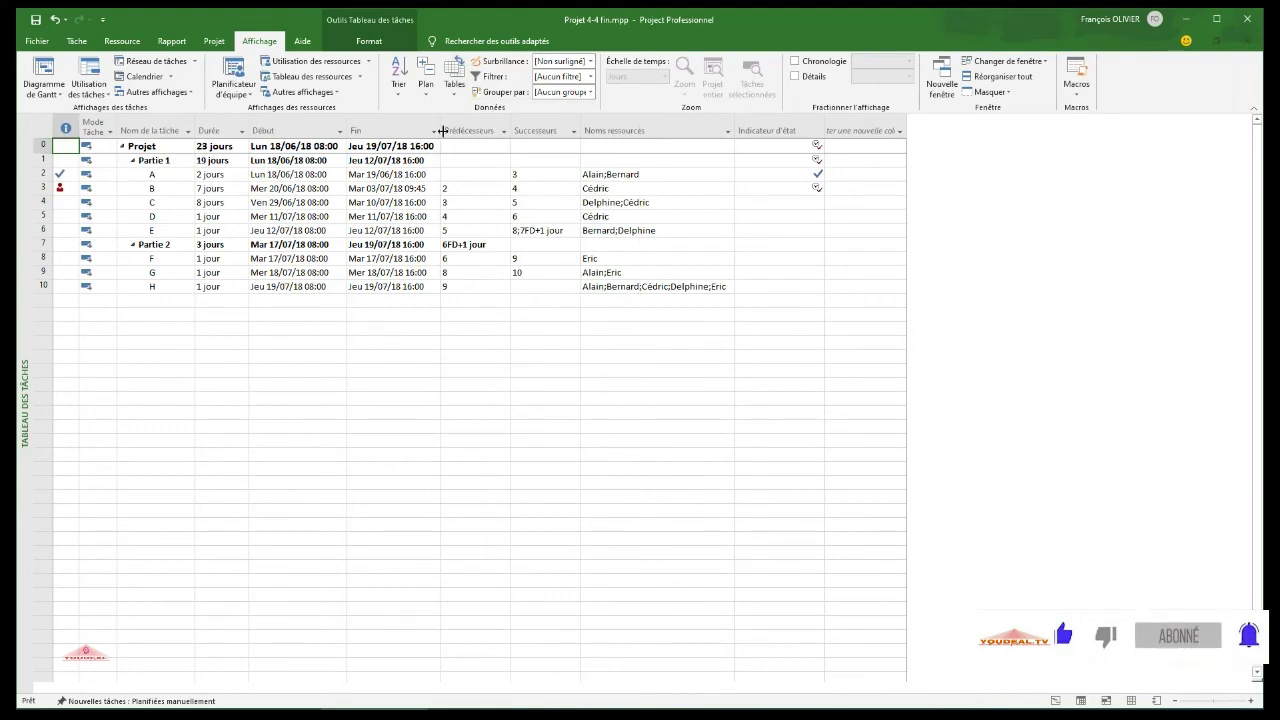
{"action": "left_click", "coordinate": [454, 78]}
{"action": "left_click", "coordinate": [463, 124]}
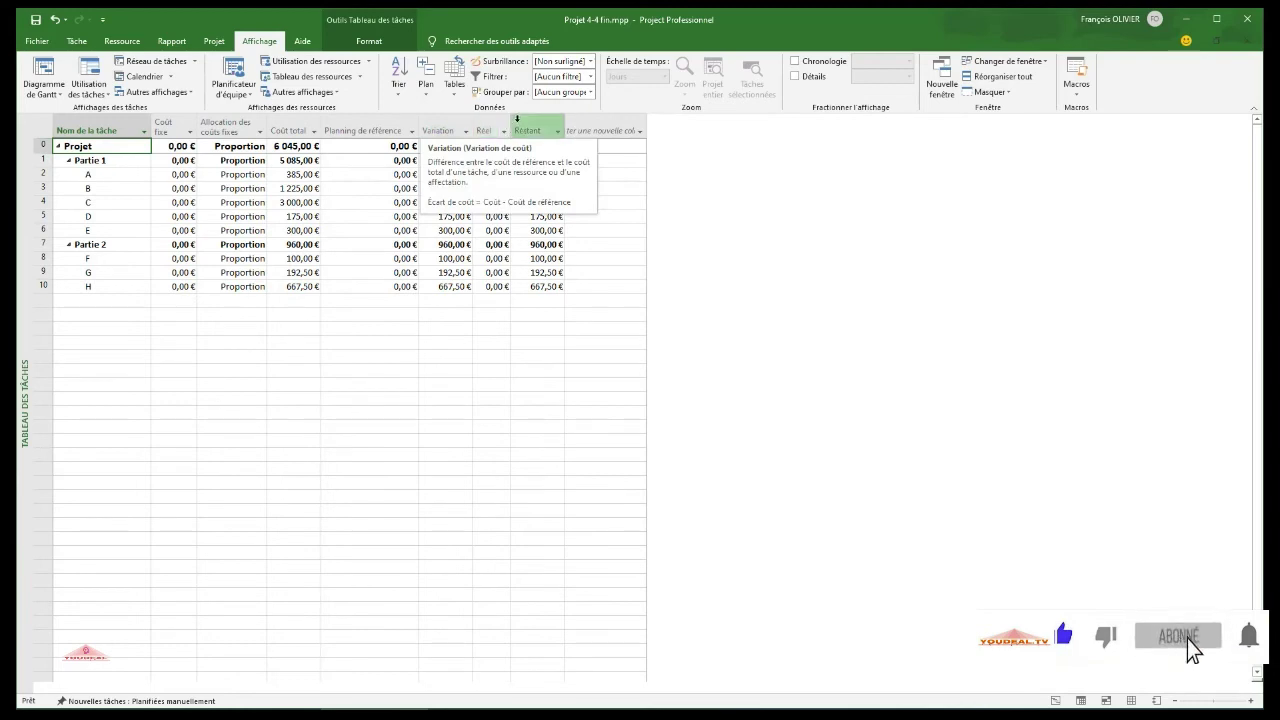
{"action": "double_click", "coordinate": [512, 122]}
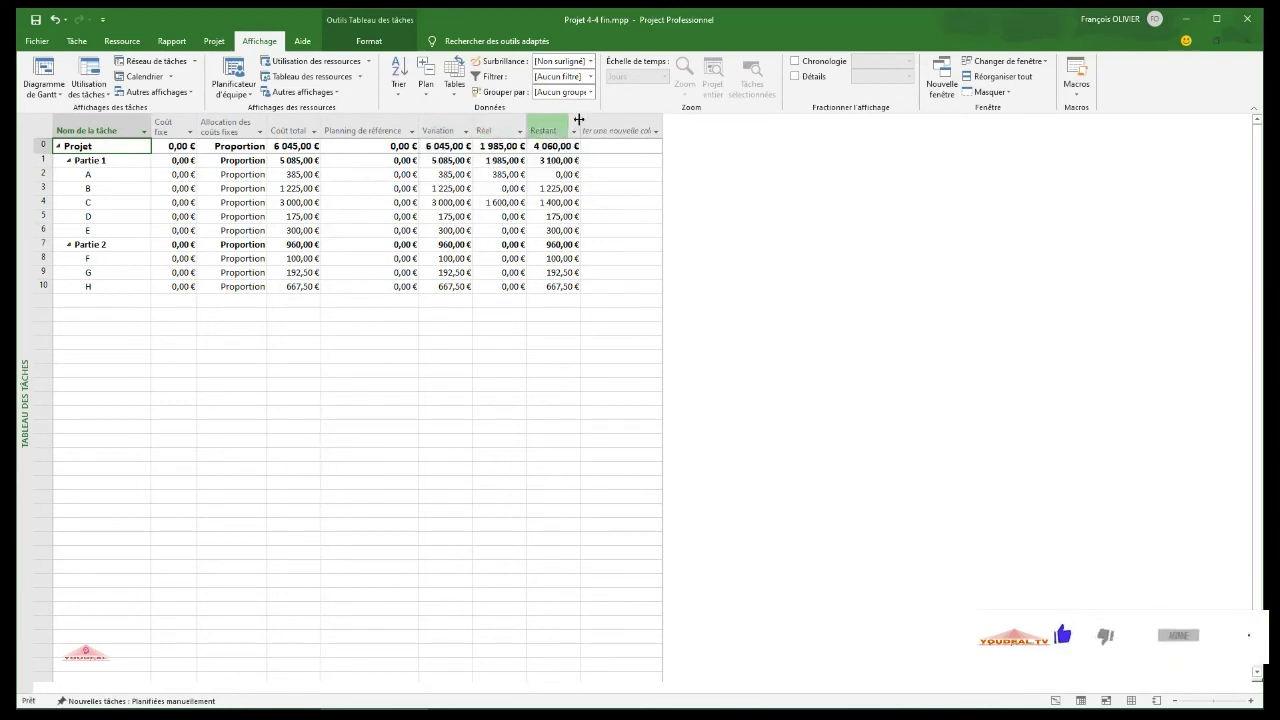
{"action": "left_click", "coordinate": [171, 41]}
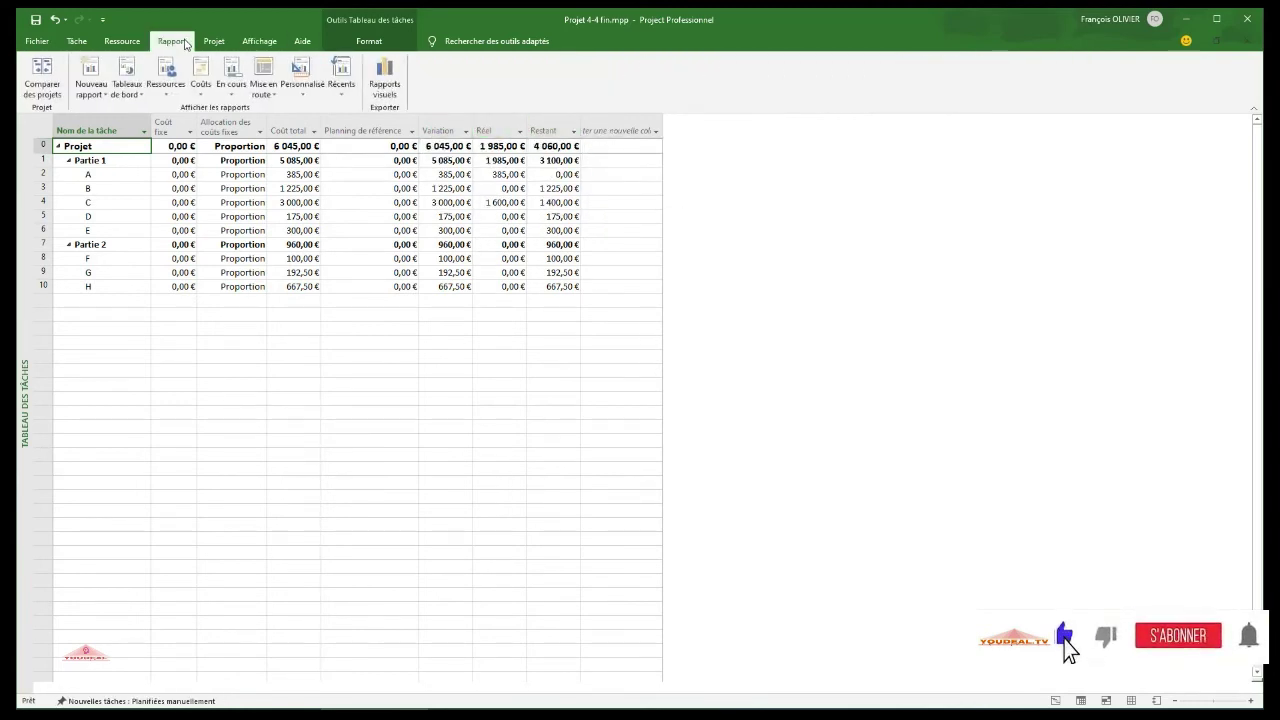
Browse the Nouveau rapport, Tableaux de bord and Coûts report menus without creating a report.
{"action": "left_click", "coordinate": [90, 95]}
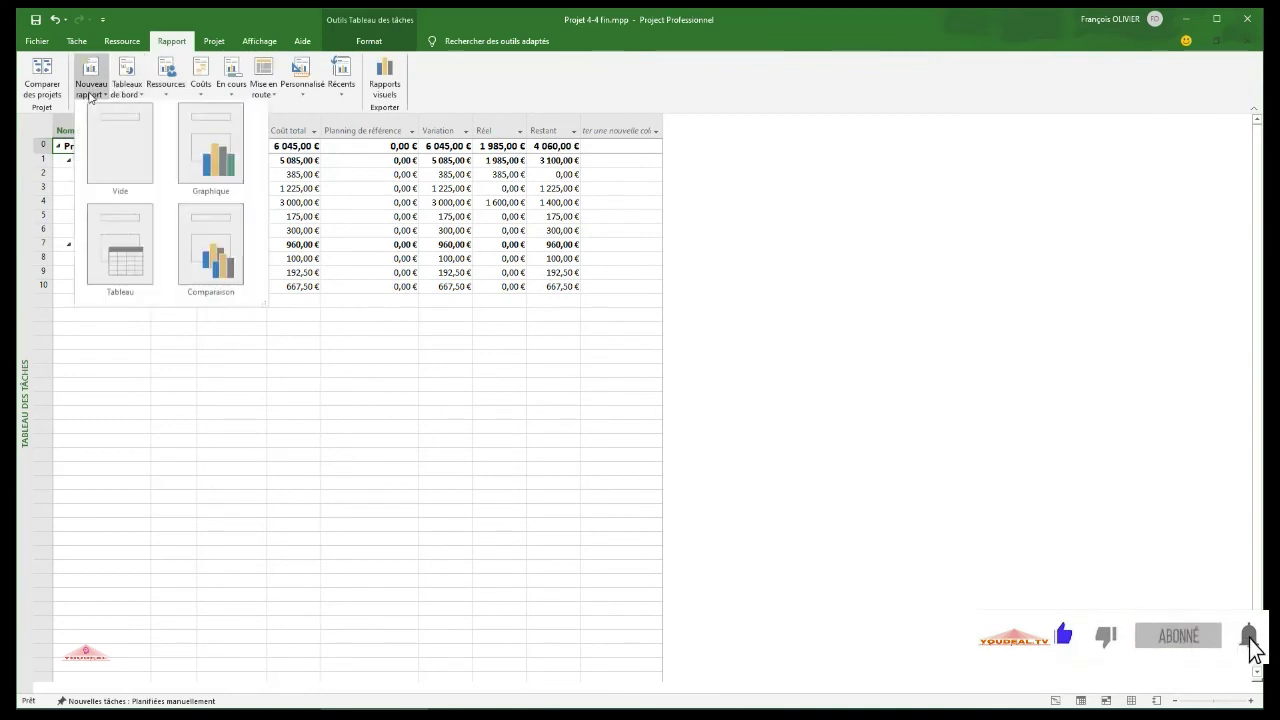
{"action": "left_click", "coordinate": [127, 90]}
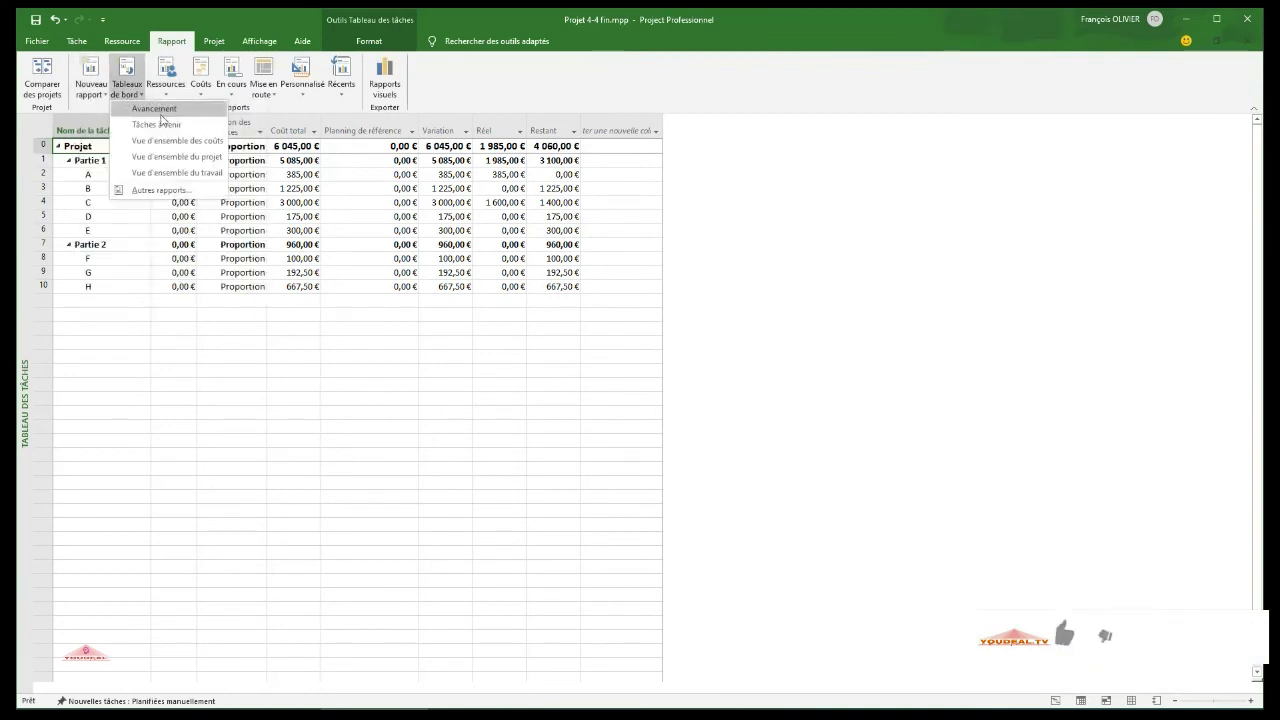
{"action": "left_click", "coordinate": [201, 86]}
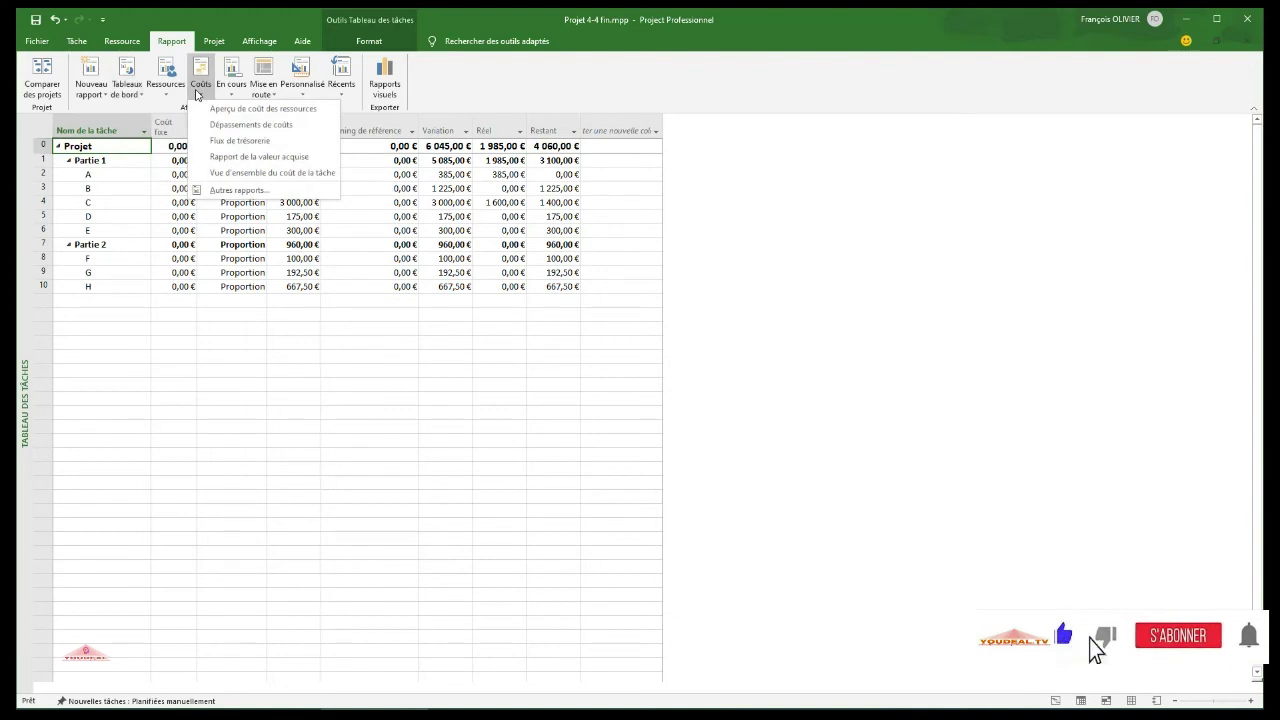
{"action": "left_click", "coordinate": [466, 77]}
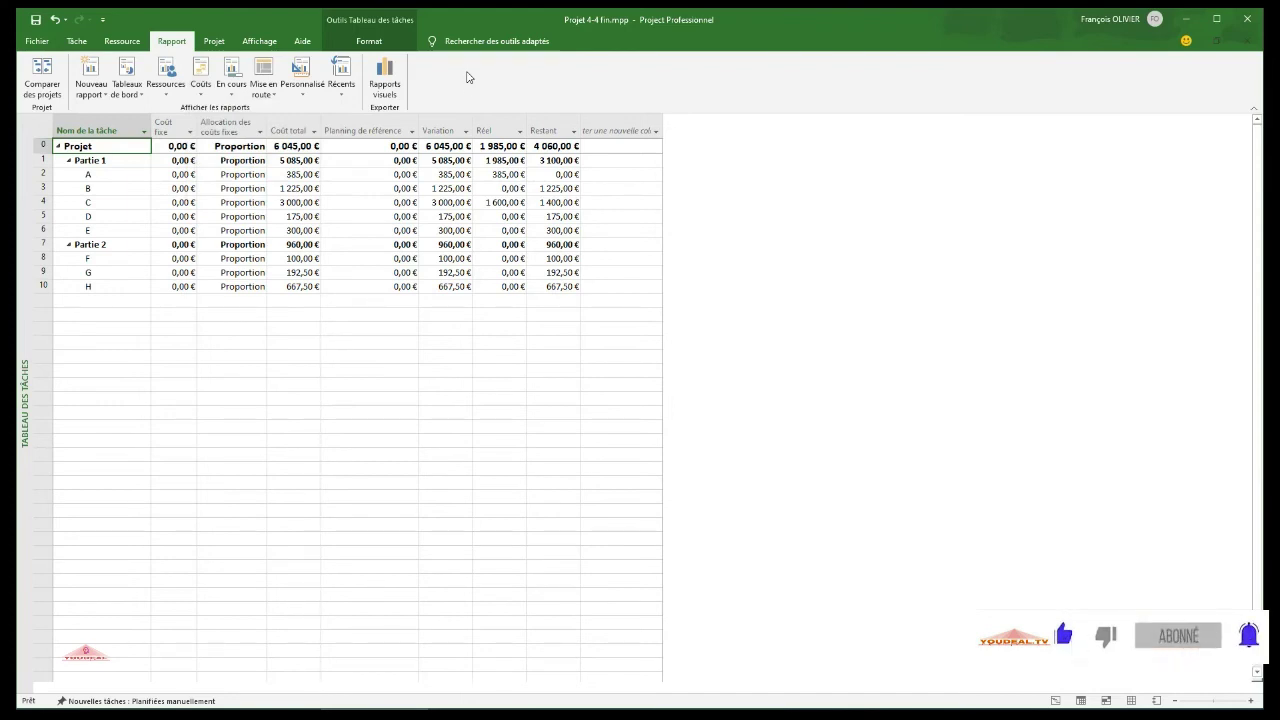
Keep the Coût table applied on Affichage, then open the File backstage page.
{"action": "left_click", "coordinate": [259, 41]}
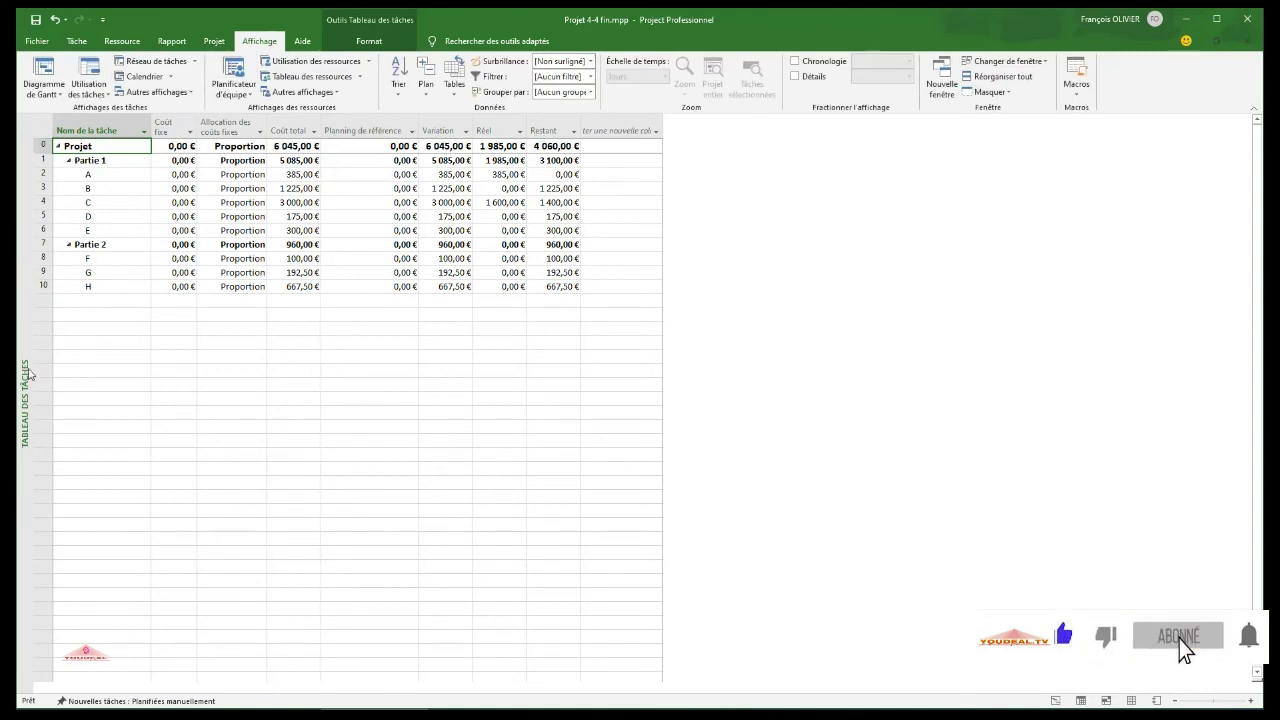
{"action": "left_click", "coordinate": [455, 95]}
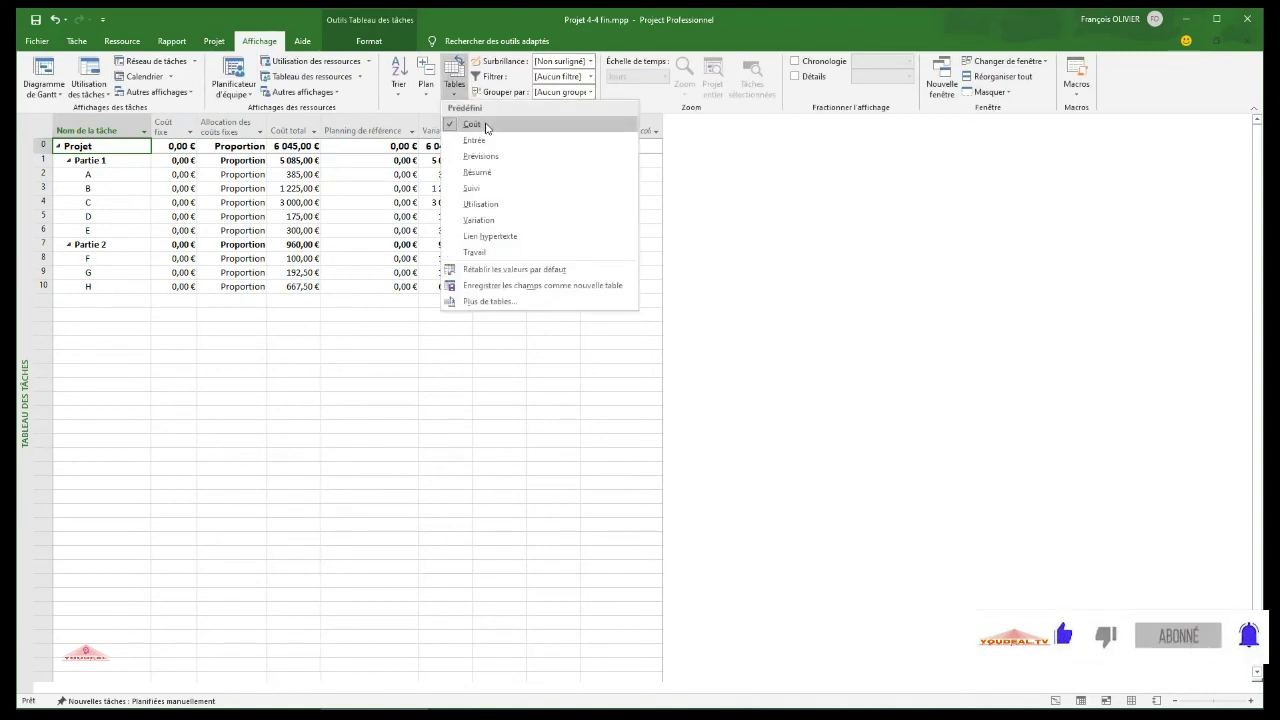
{"action": "left_click", "coordinate": [471, 124]}
{"action": "left_click", "coordinate": [40, 42]}
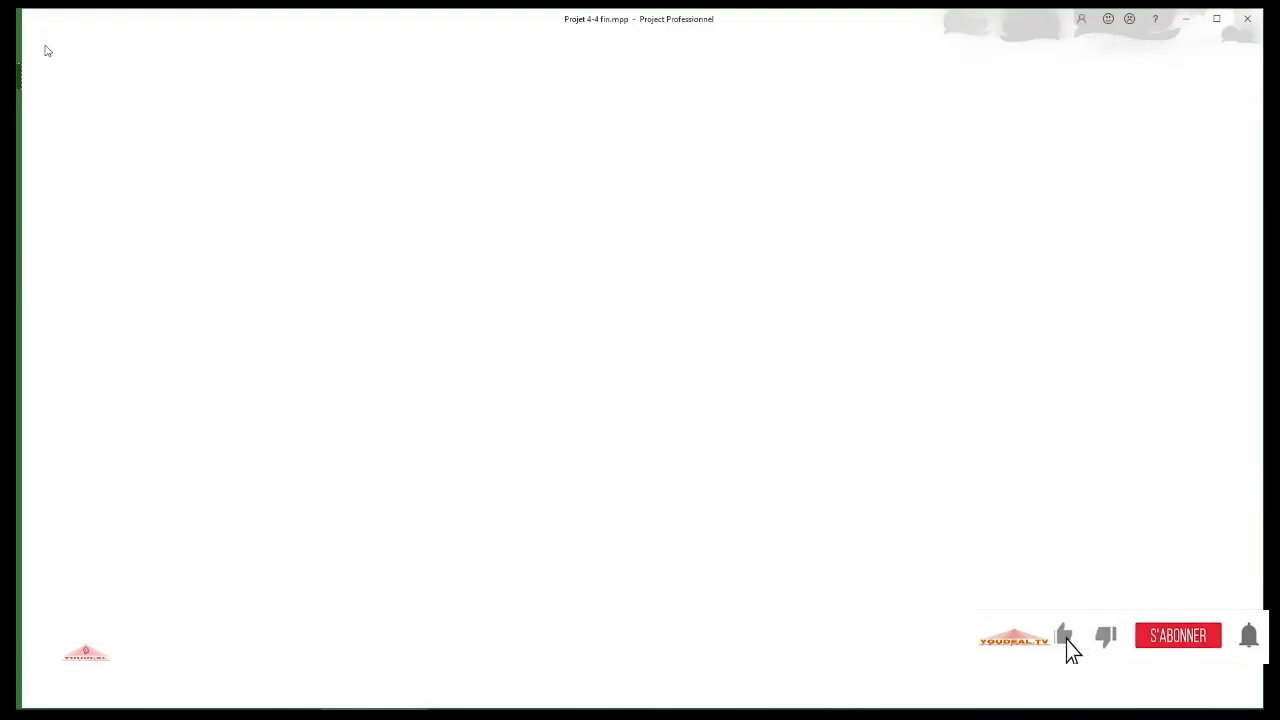
Check the Coût table in print preview, then return to the task sheet showing 6 045,00 € total cost.
{"action": "left_click", "coordinate": [73, 247]}
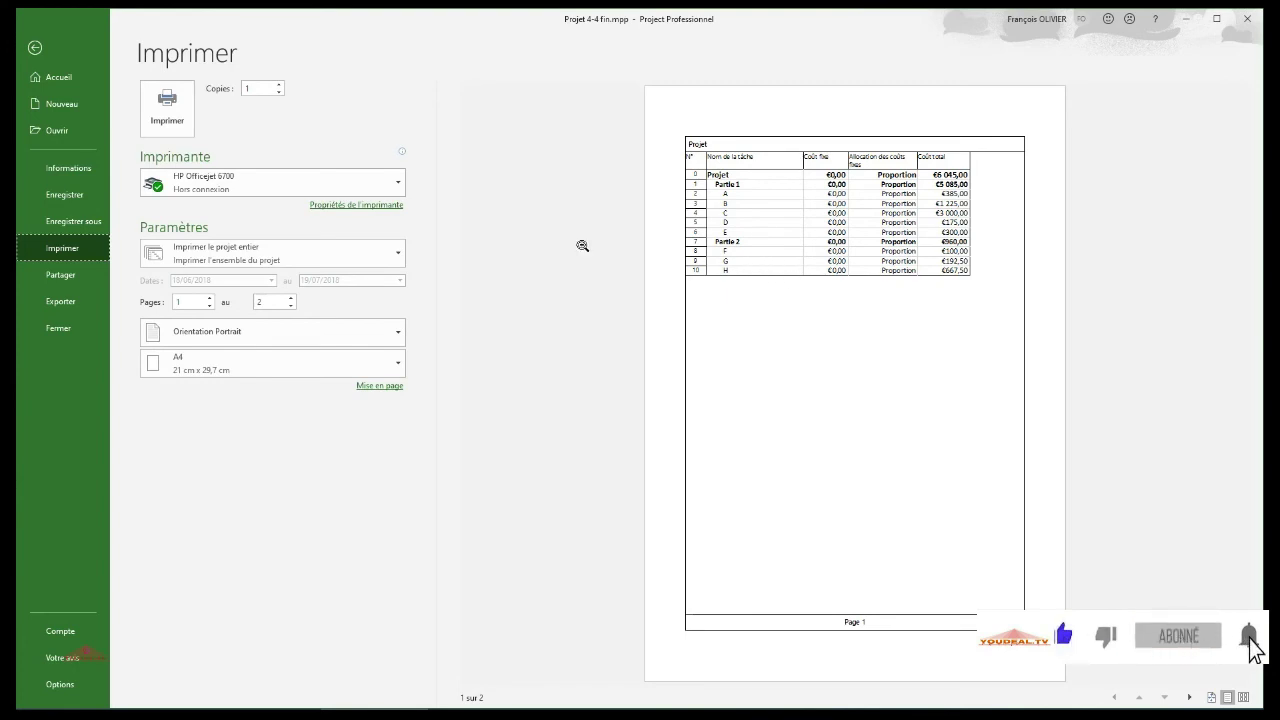
{"action": "left_click", "coordinate": [58, 77]}
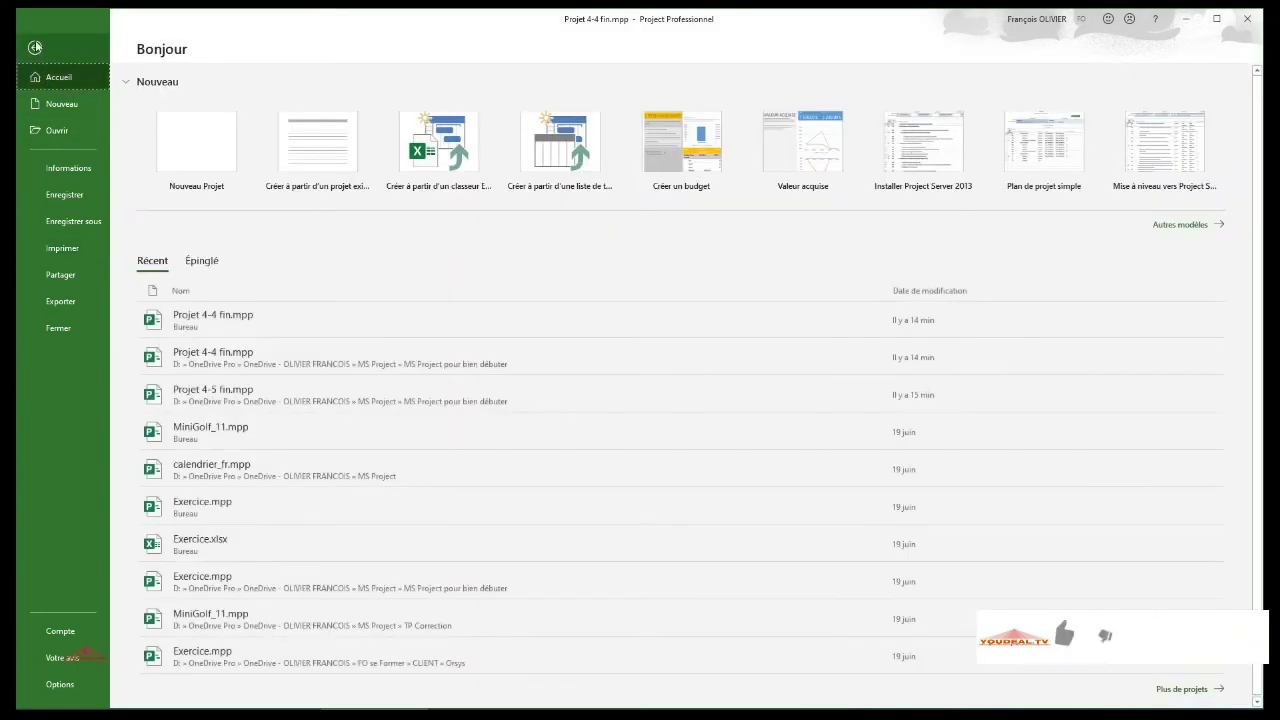
{"action": "left_click", "coordinate": [35, 47]}
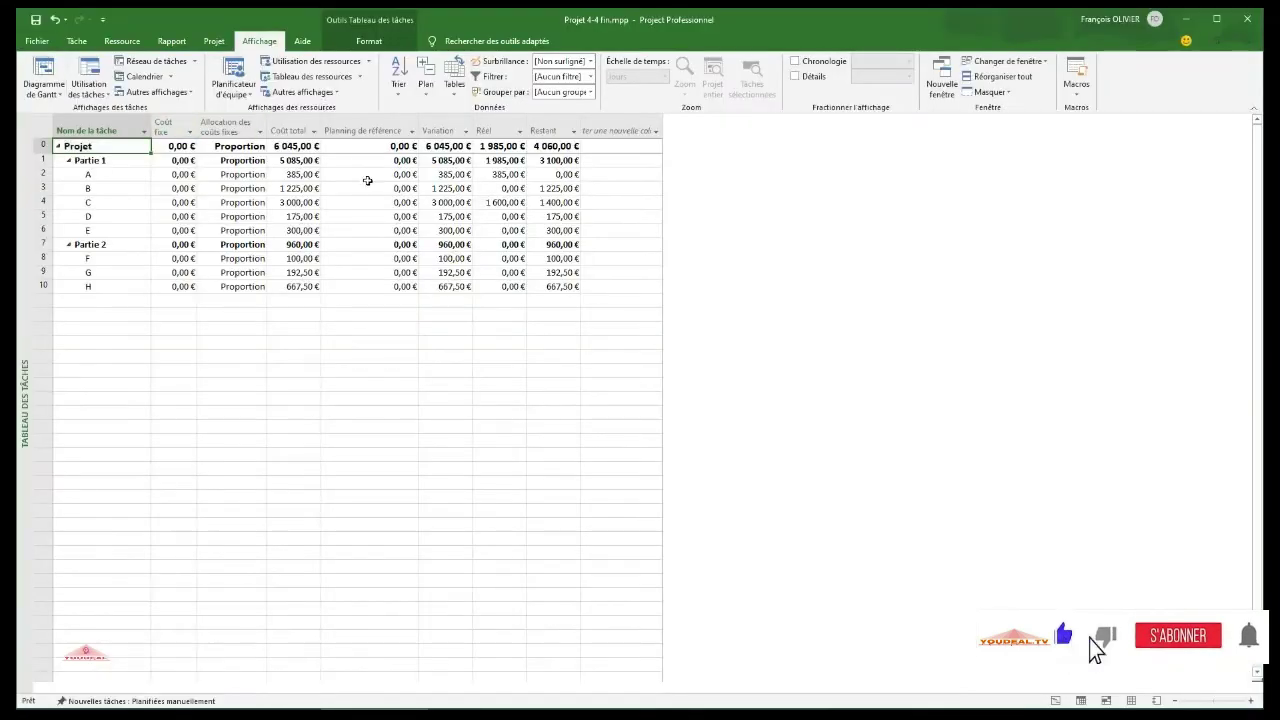